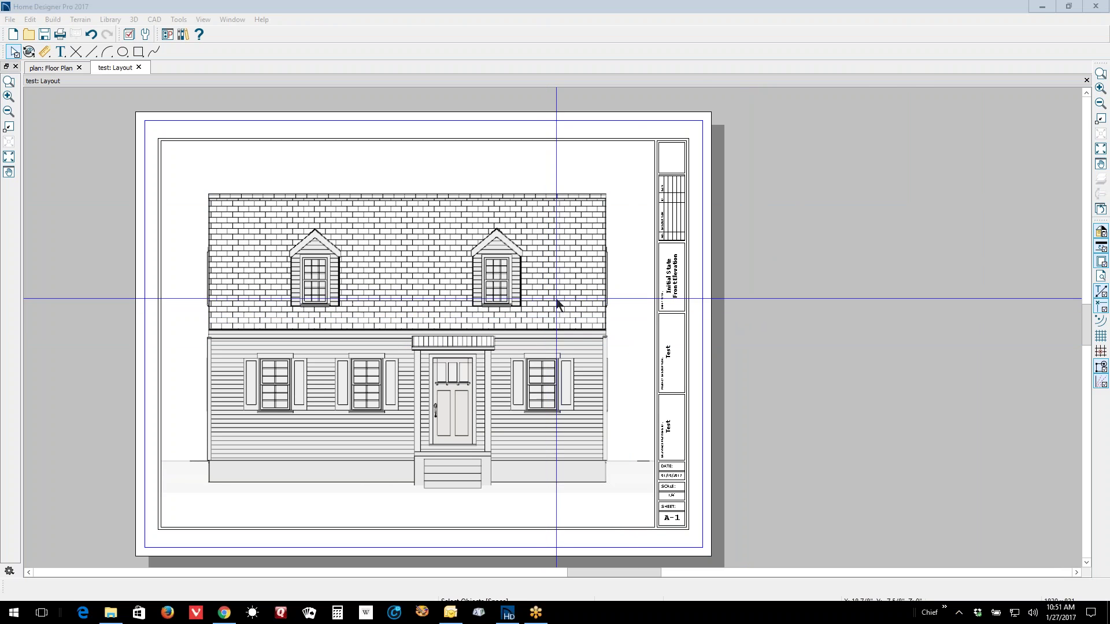
Step: Delete the front elevation view from the A-1 layout sheet and switch back to the floor plan
click(567, 247)
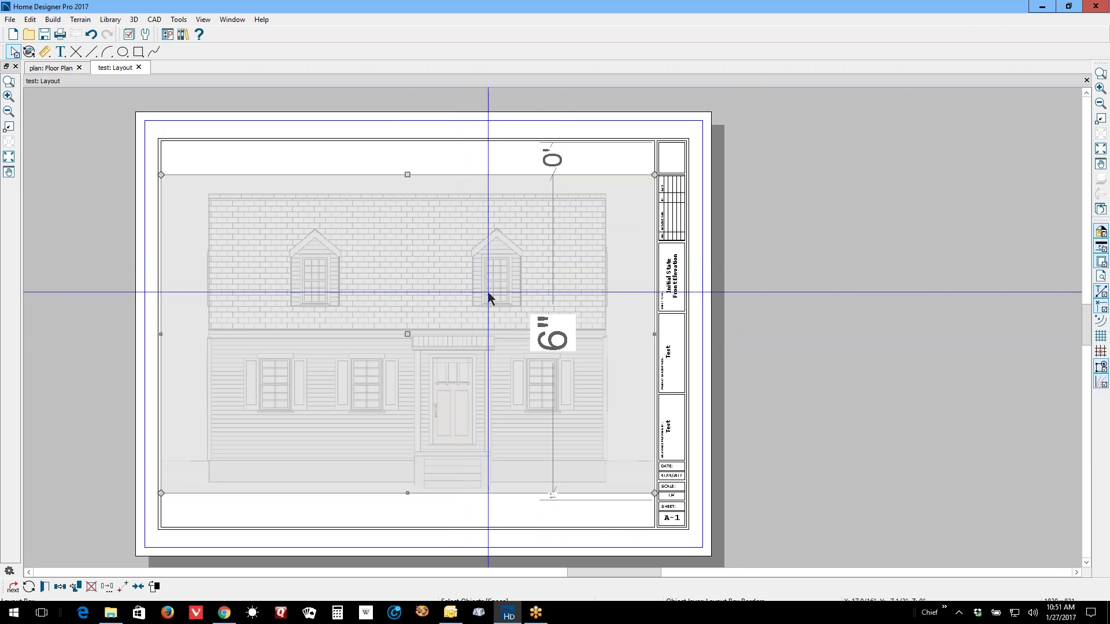
click(712, 272)
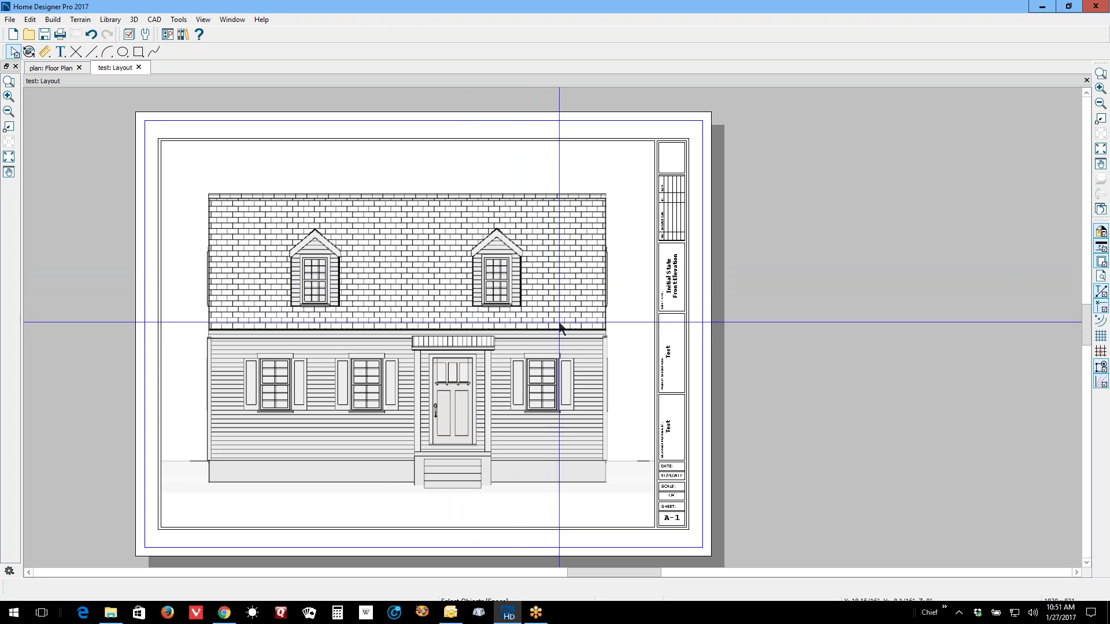
click(566, 283)
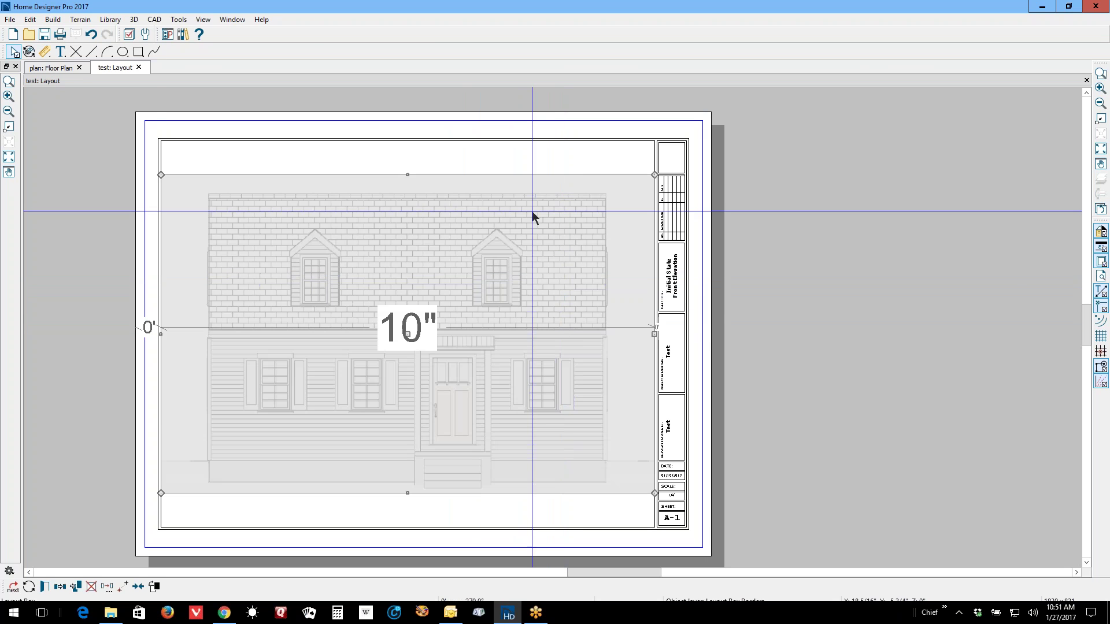
click(91, 587)
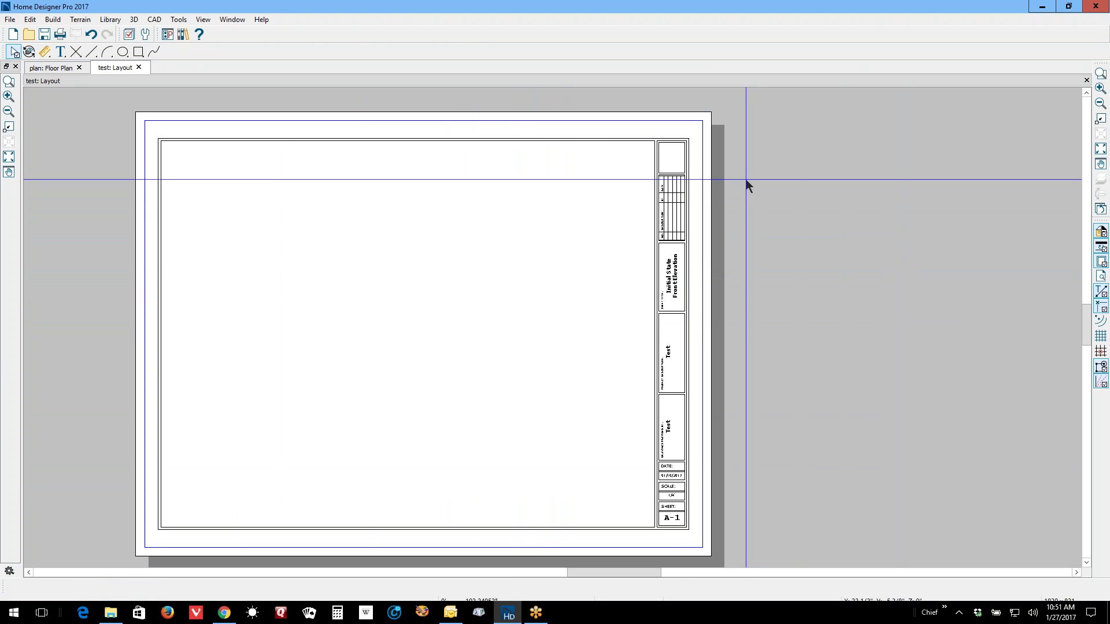
key(ctrl+Tab)
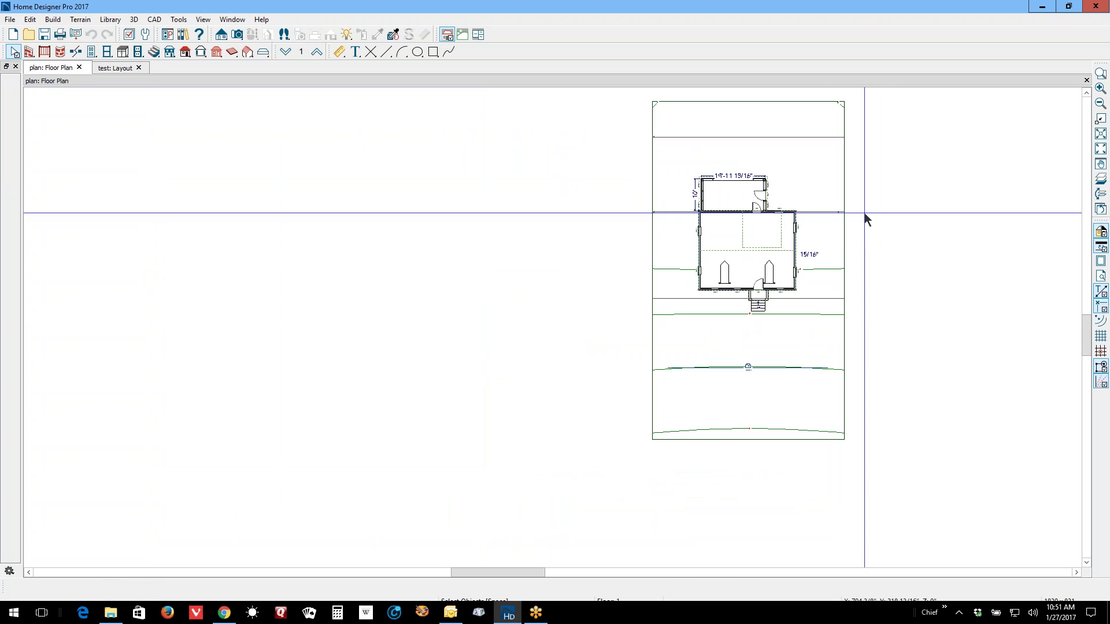
Step: Drag the front elevation camera farther back from the house and open its Elevation 3 view
click(749, 368)
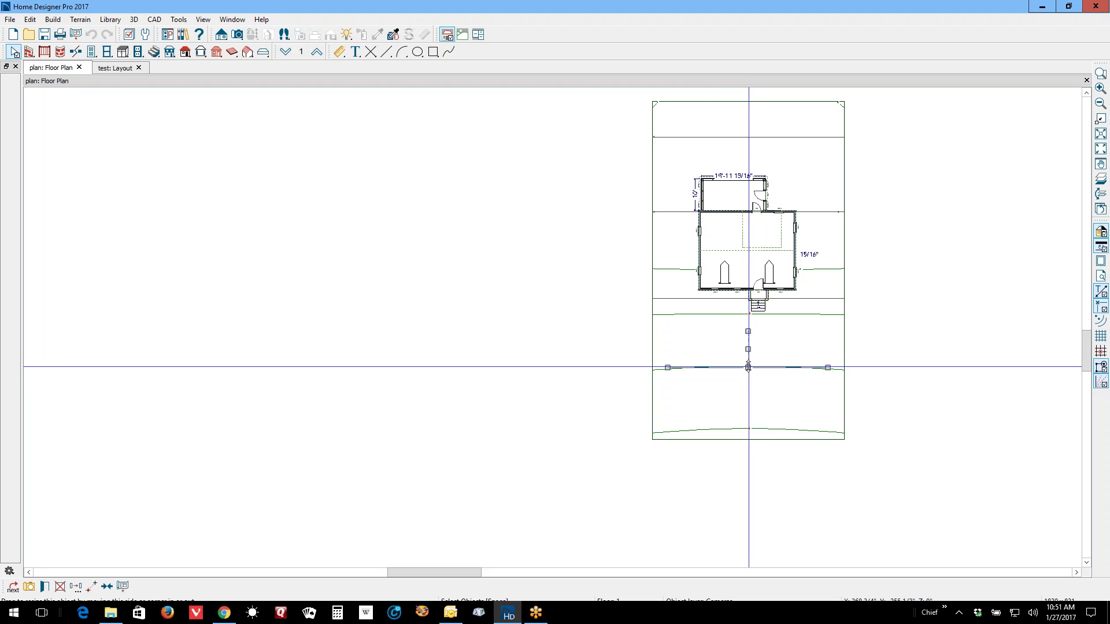
drag(748, 366, 752, 456)
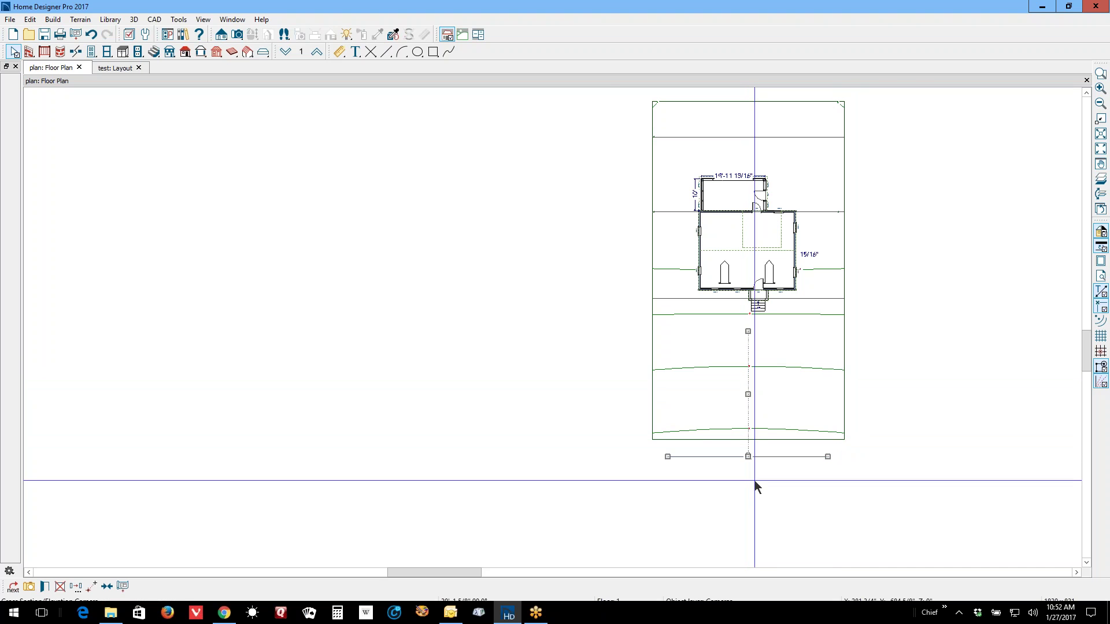
click(670, 466)
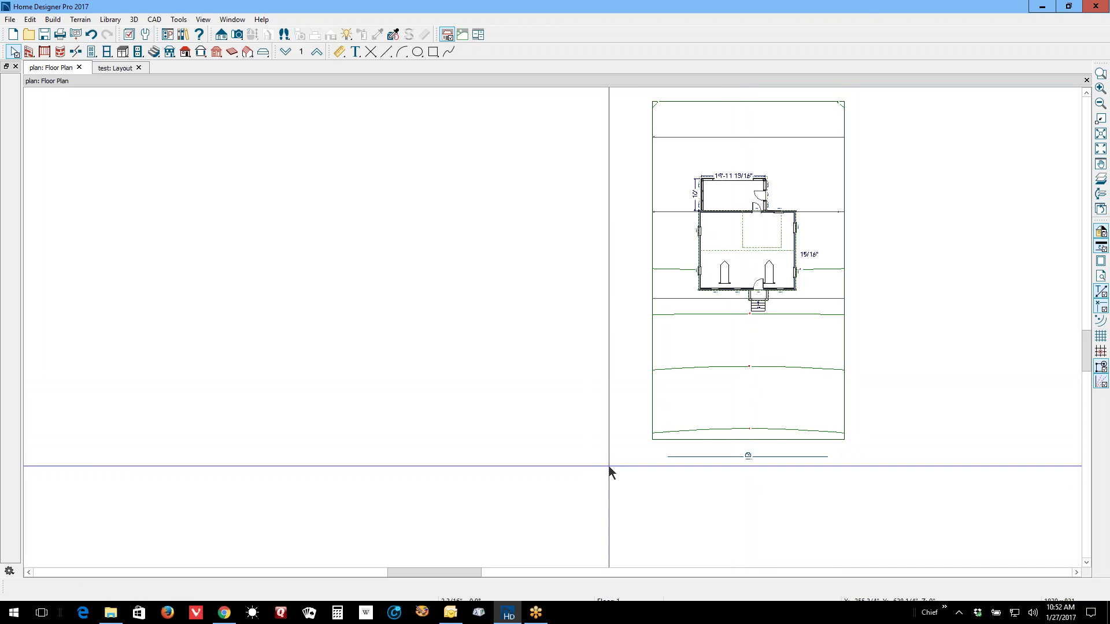
click(748, 456)
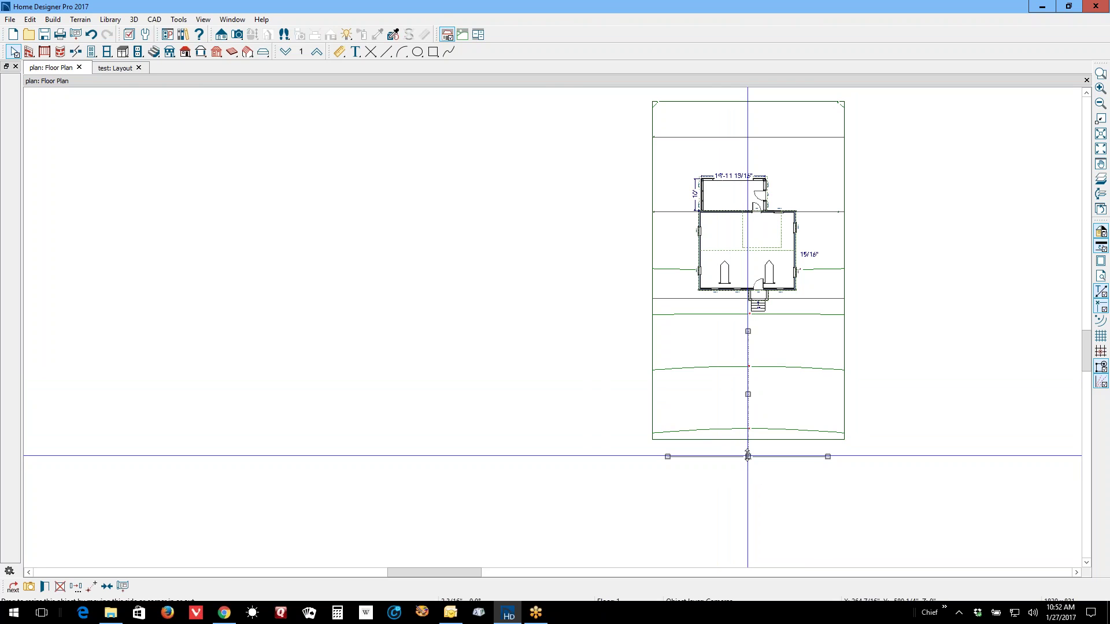
double_click(748, 454)
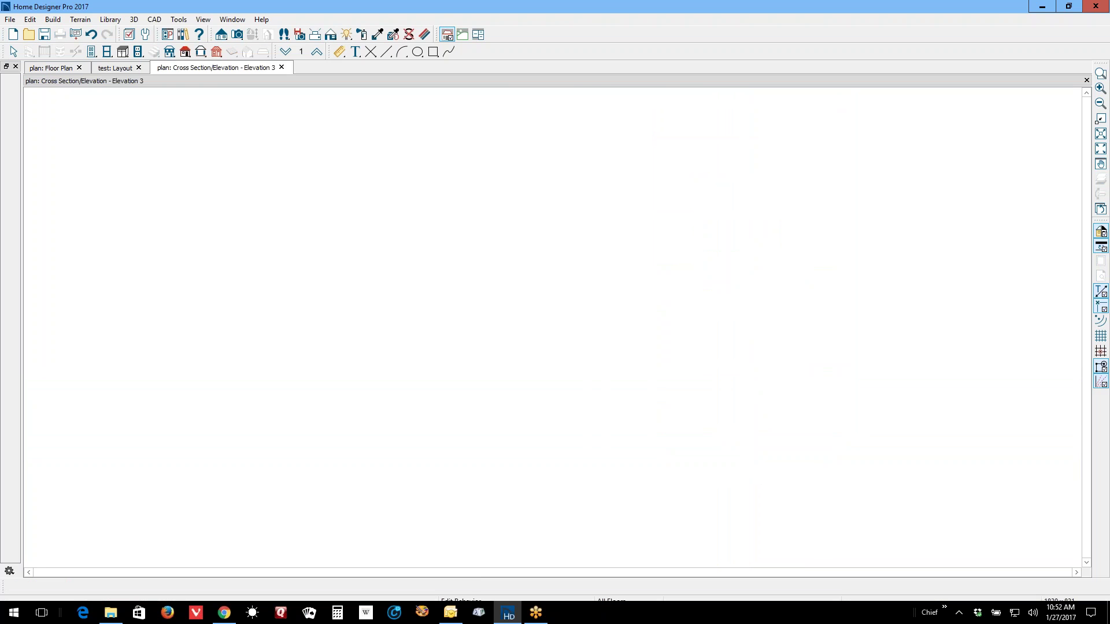
Step: Set the terrain Skirt Thickness to 66 and zoom the elevation to fill the window
scroll(807, 237, down, 3)
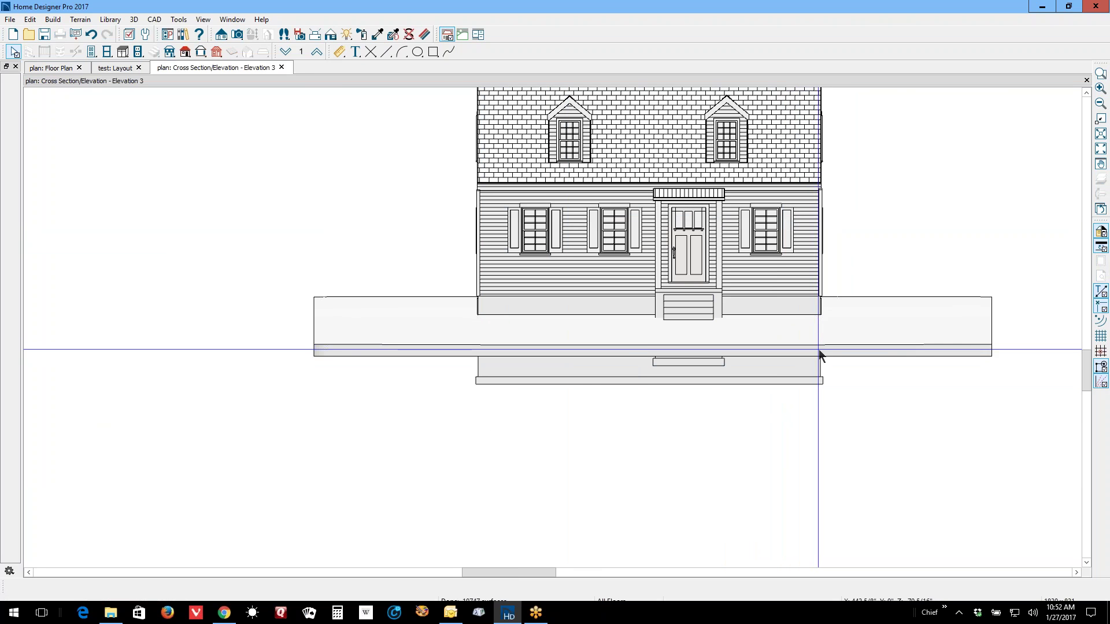
double_click(455, 351)
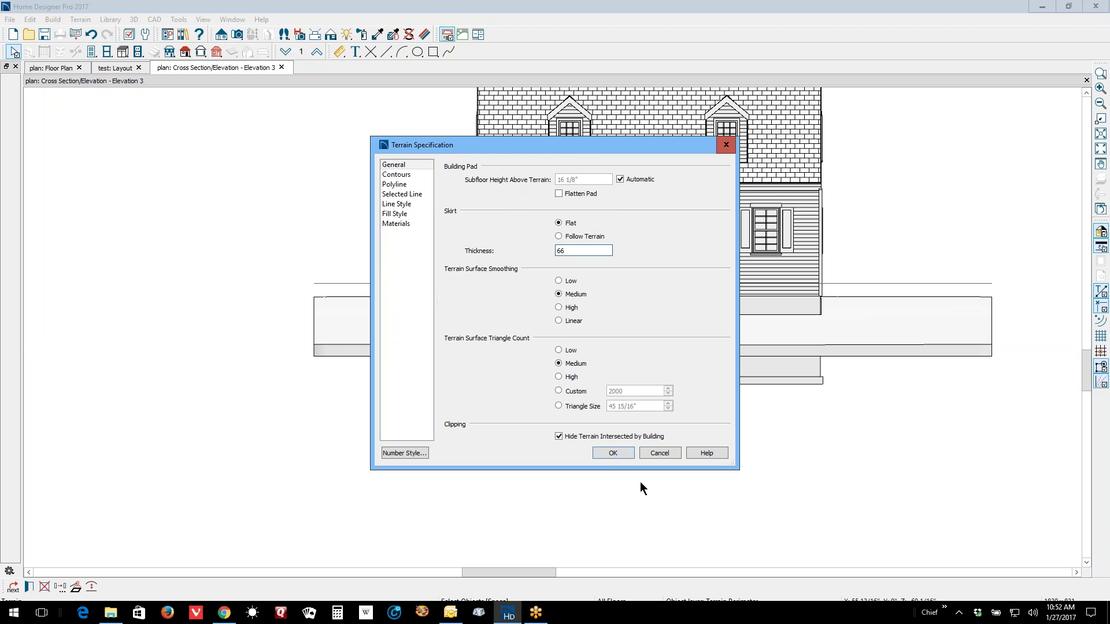
click(614, 453)
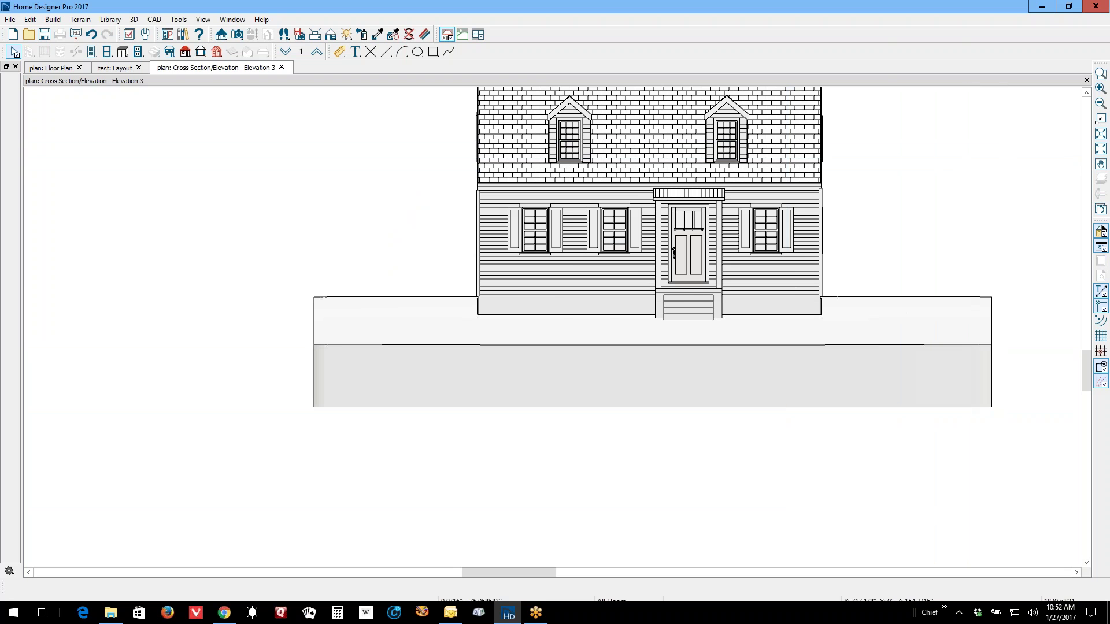
click(1099, 133)
scroll(874, 169, down, 1)
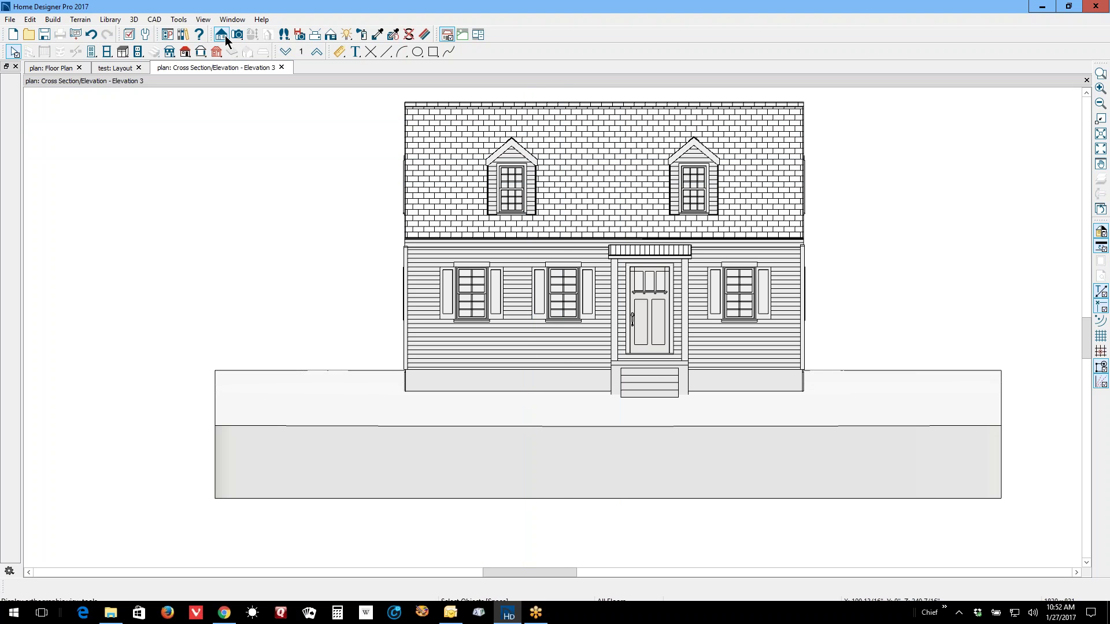
Step: Switch Elevation 3 from line drawing to colour rendering
click(330, 35)
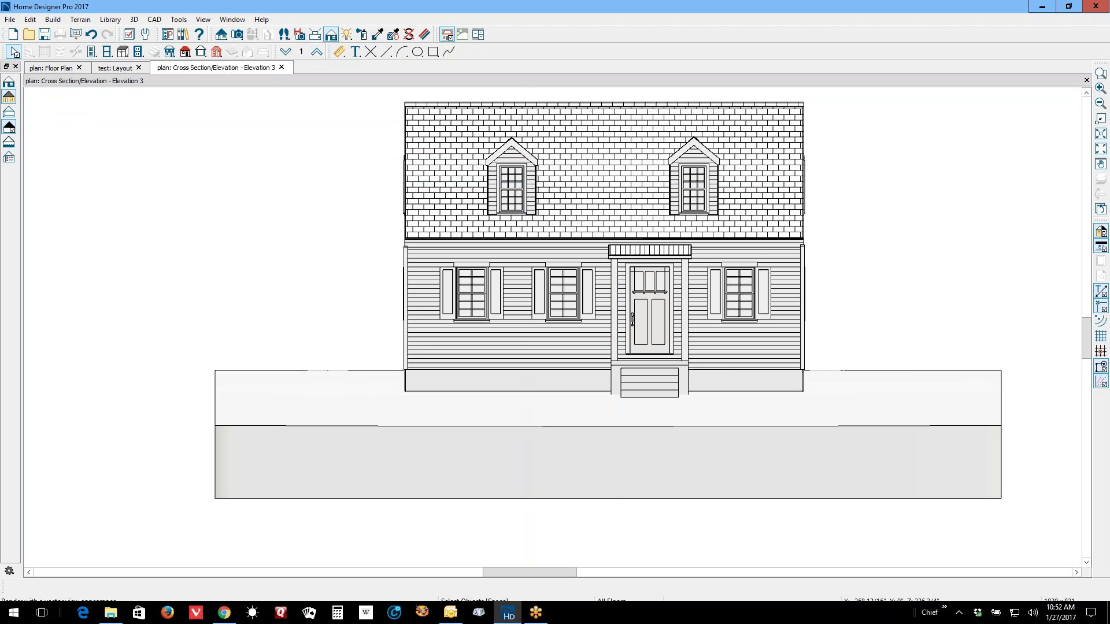
click(9, 96)
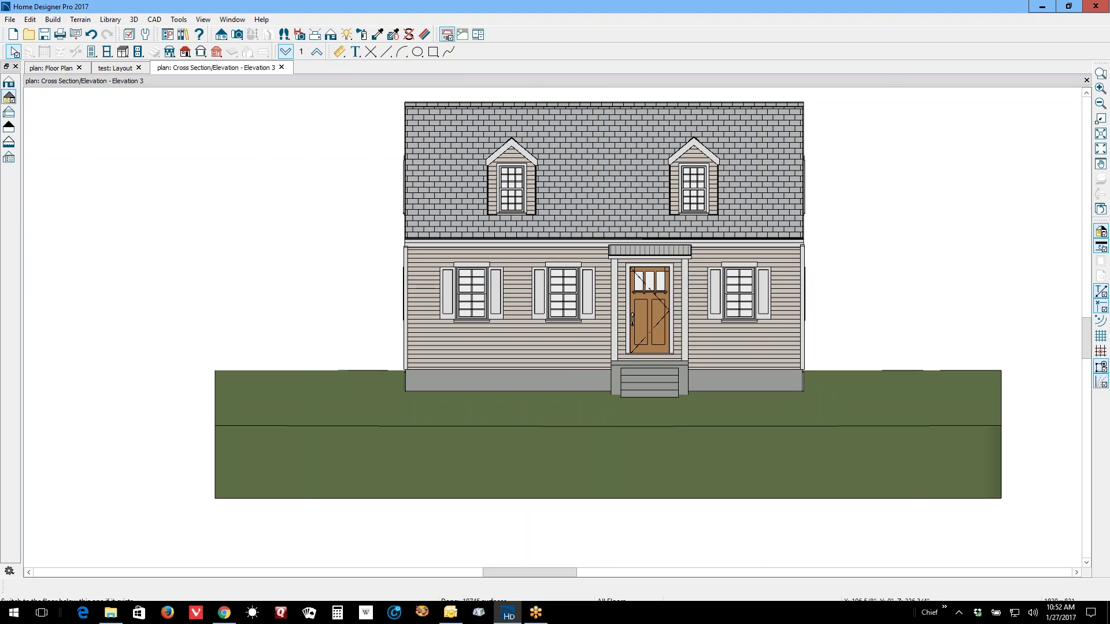
click(359, 54)
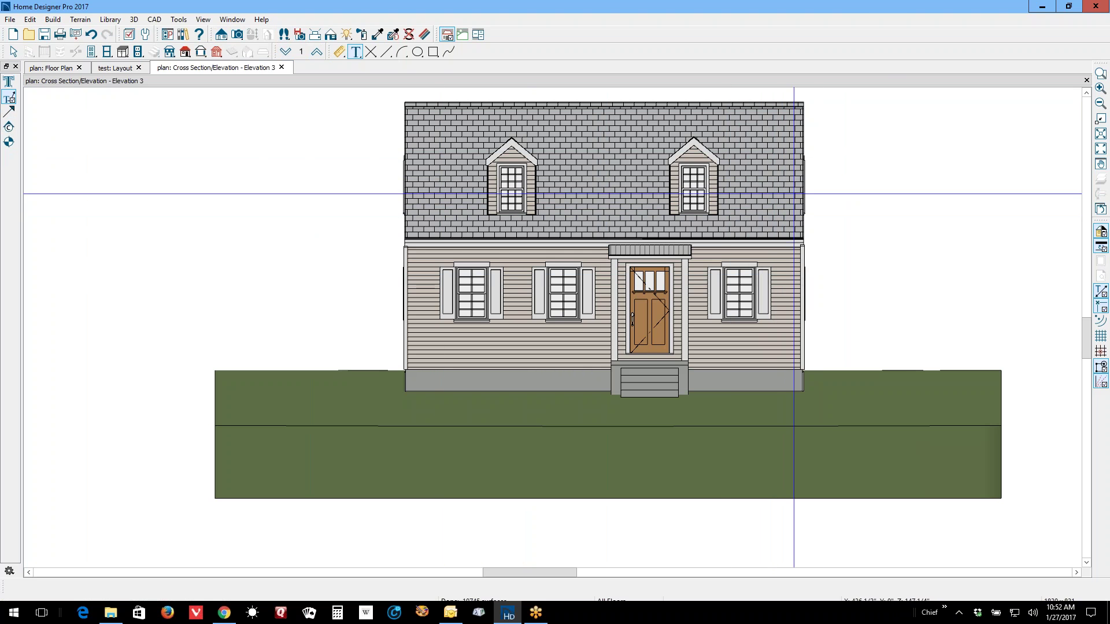
Step: Add a 'shingles' text label beside the roof with its arrow pointing onto the roof edge
click(829, 172)
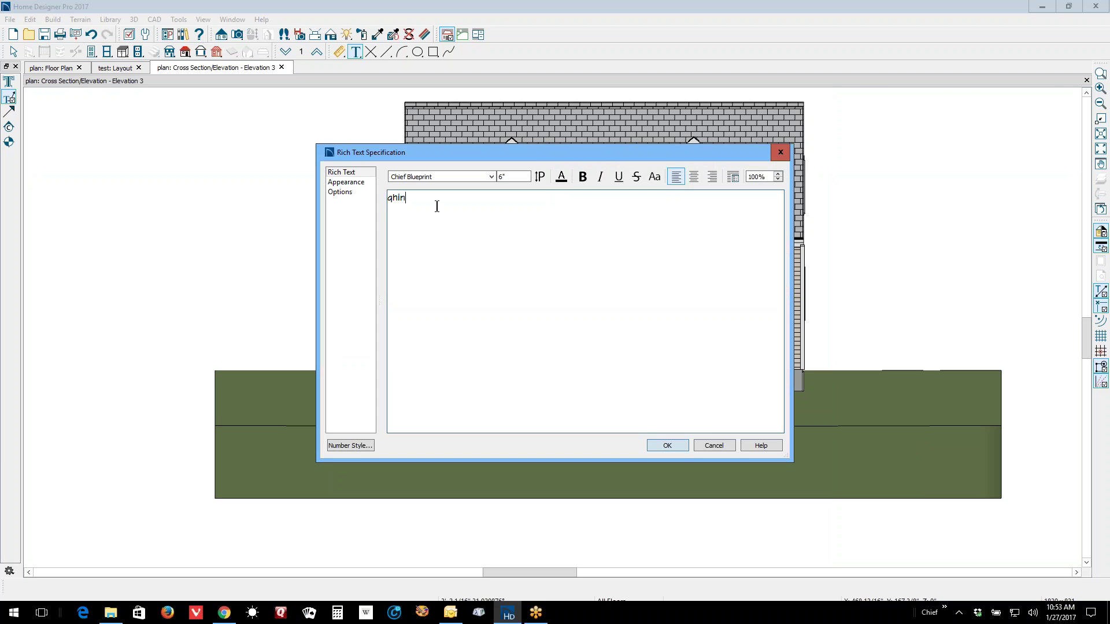
text(l)
key(BackSpace)
text(s)
click(673, 447)
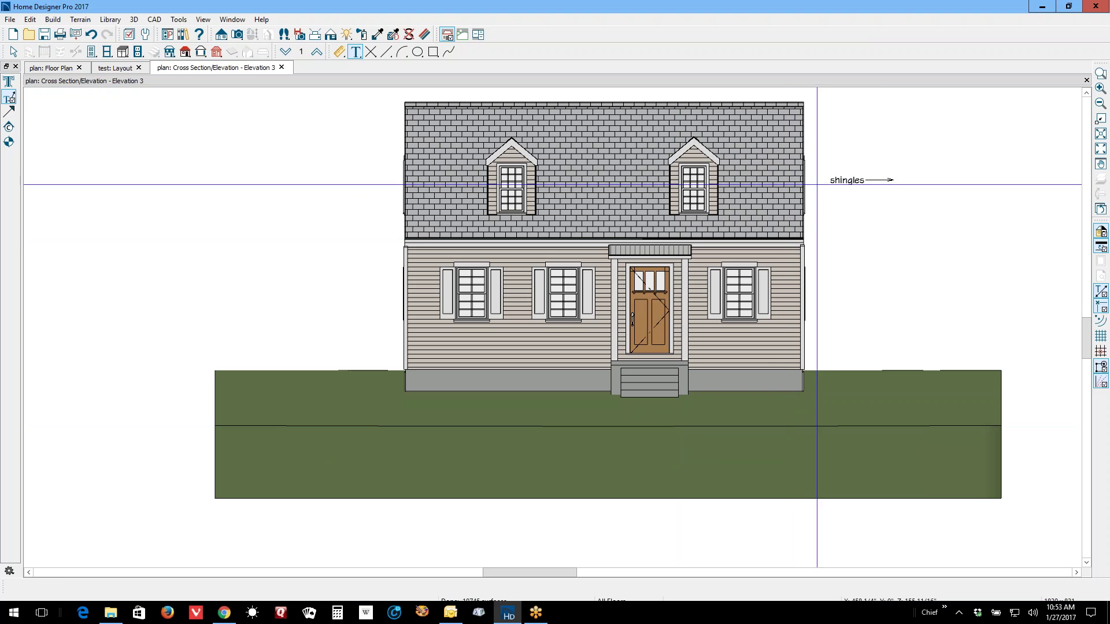
click(879, 179)
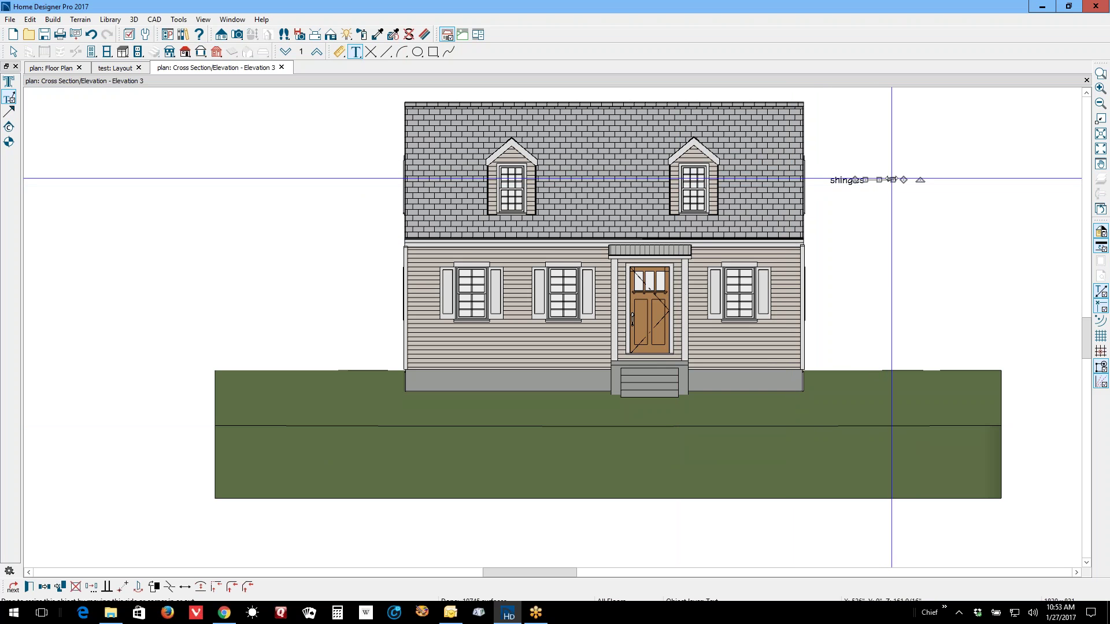
drag(890, 180, 788, 190)
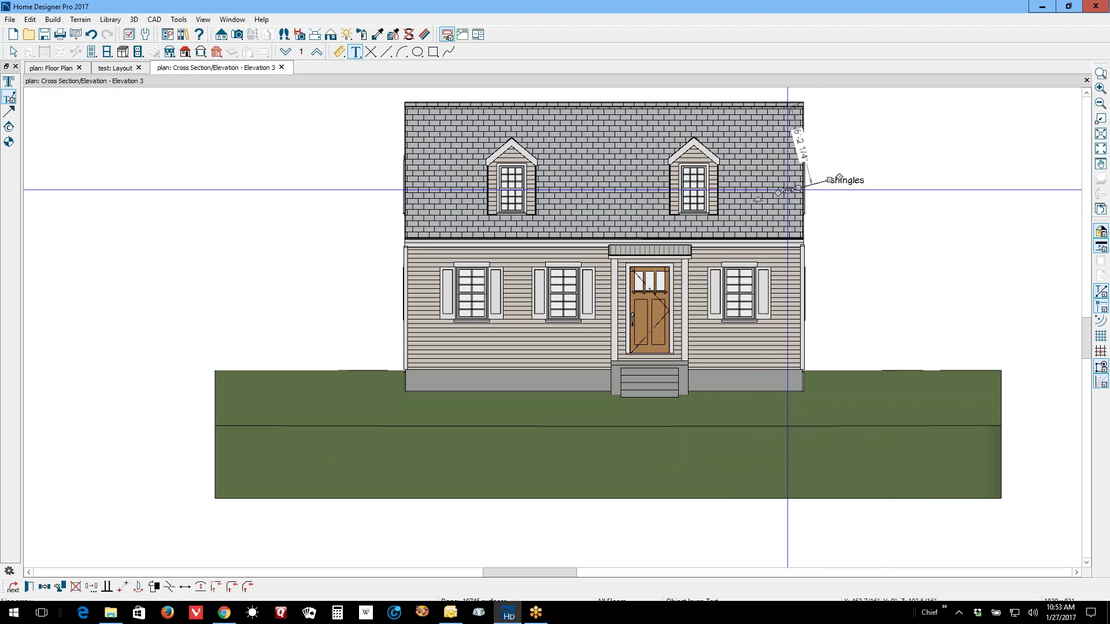
Step: Draw a vertical height dimension, place it beside the right wall and extend it to the roof top
scroll(284, 205, up, 1)
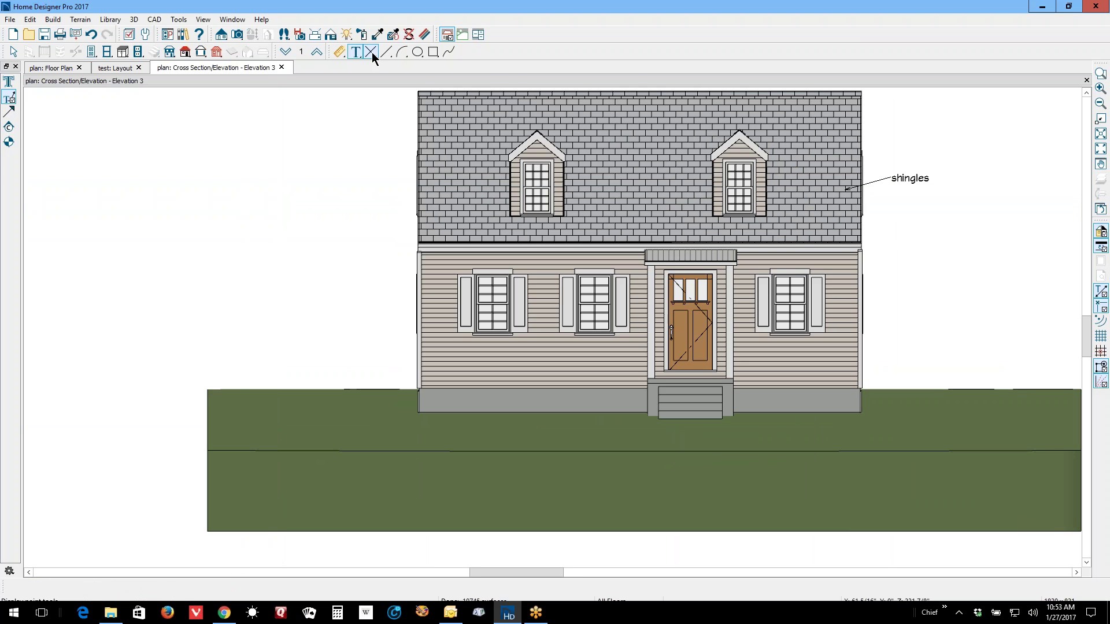
click(340, 51)
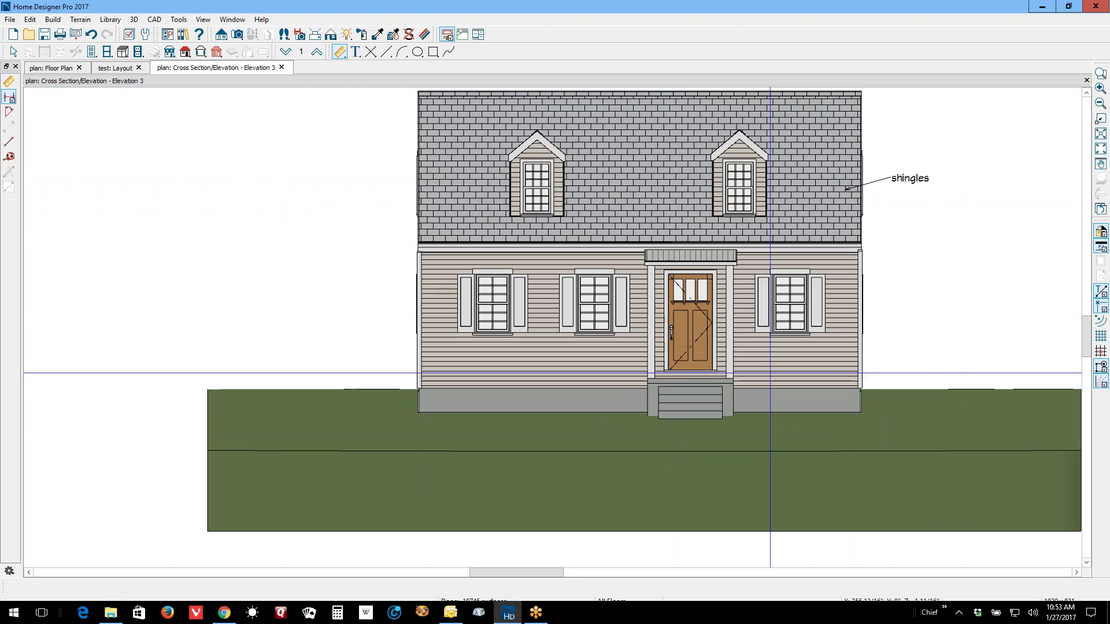
drag(683, 372, 683, 253)
click(684, 327)
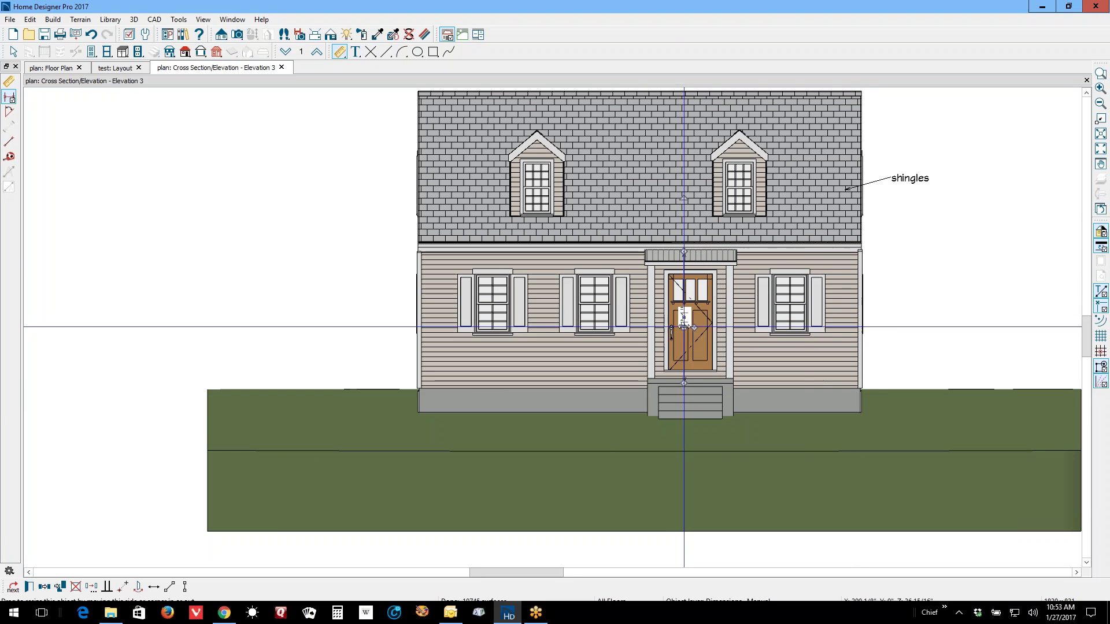
drag(684, 325, 887, 325)
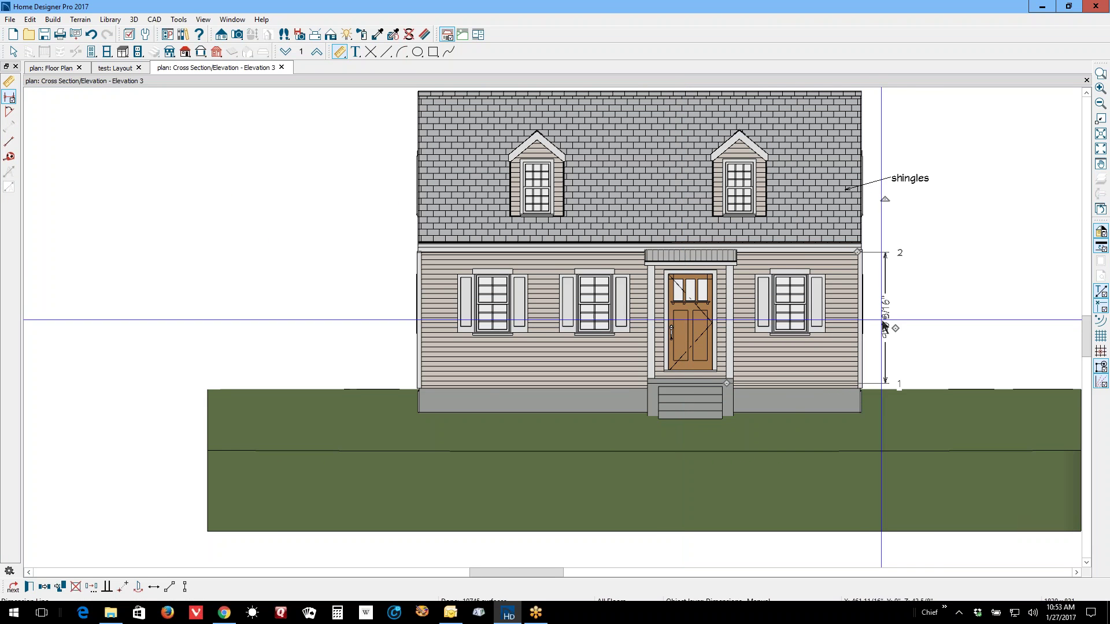
click(897, 332)
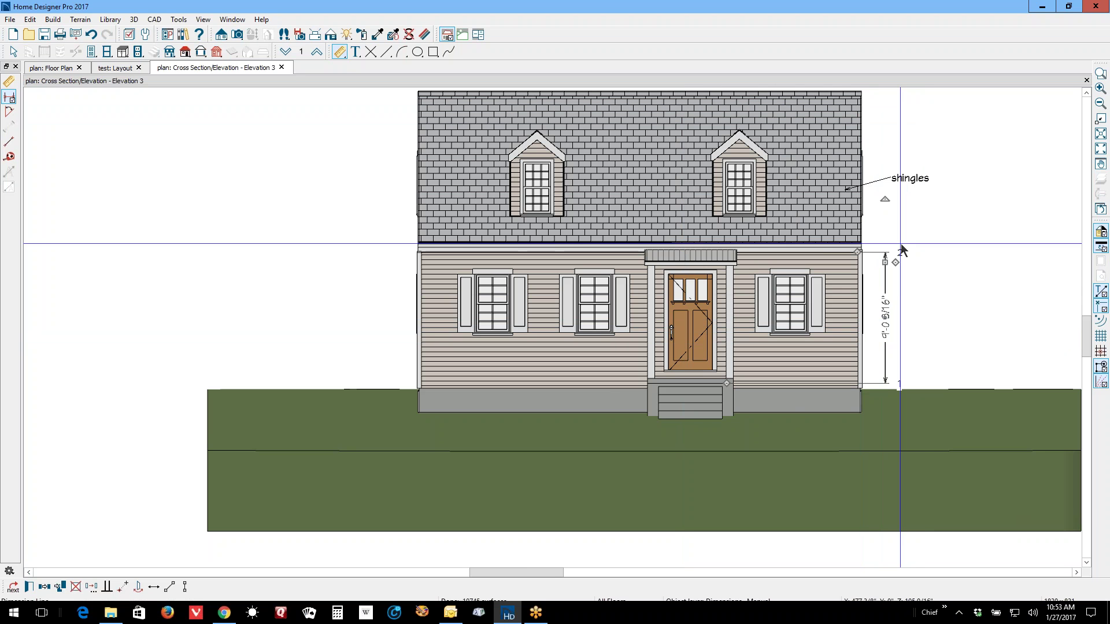
click(896, 264)
drag(897, 264, 861, 91)
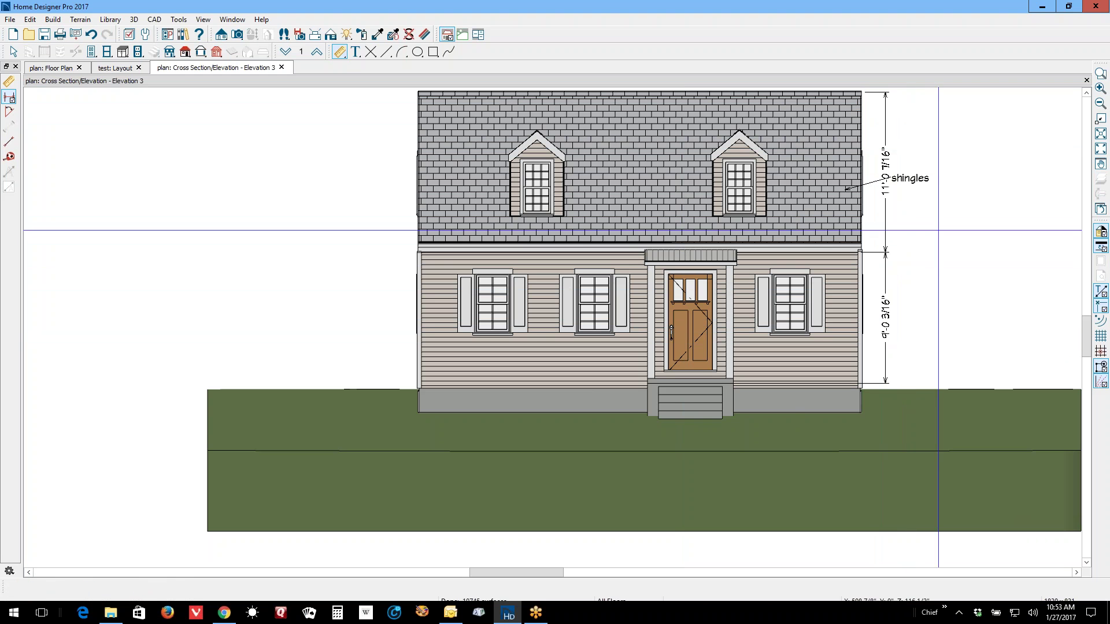
Step: Shift the right-side height dimensions farther right of the house and check the elevation
click(885, 231)
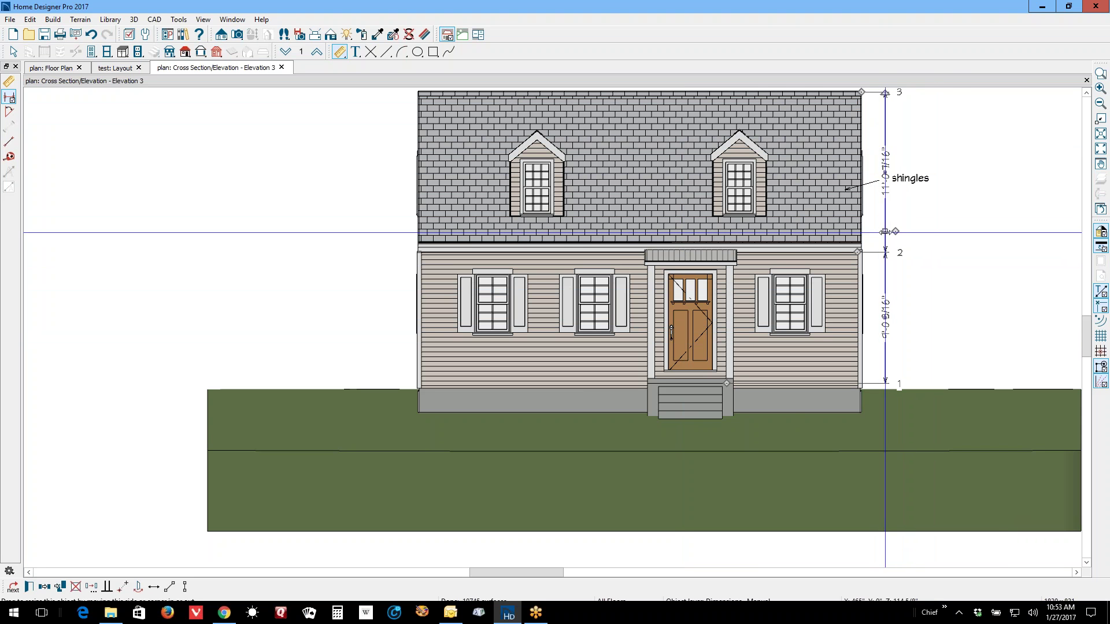
drag(885, 232, 937, 229)
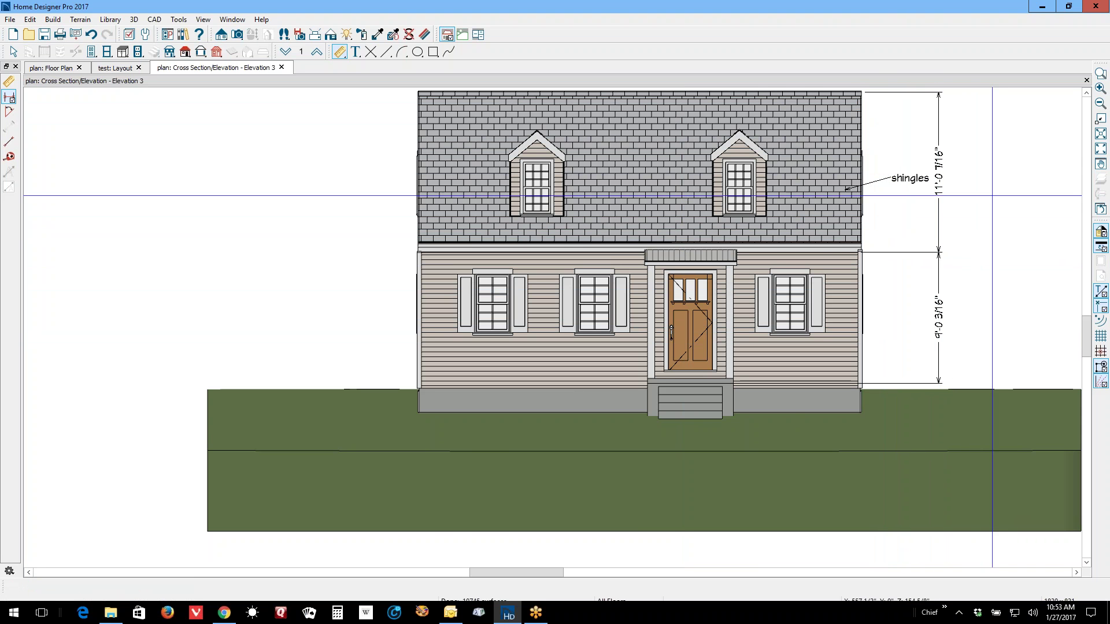
scroll(942, 185, up, 1)
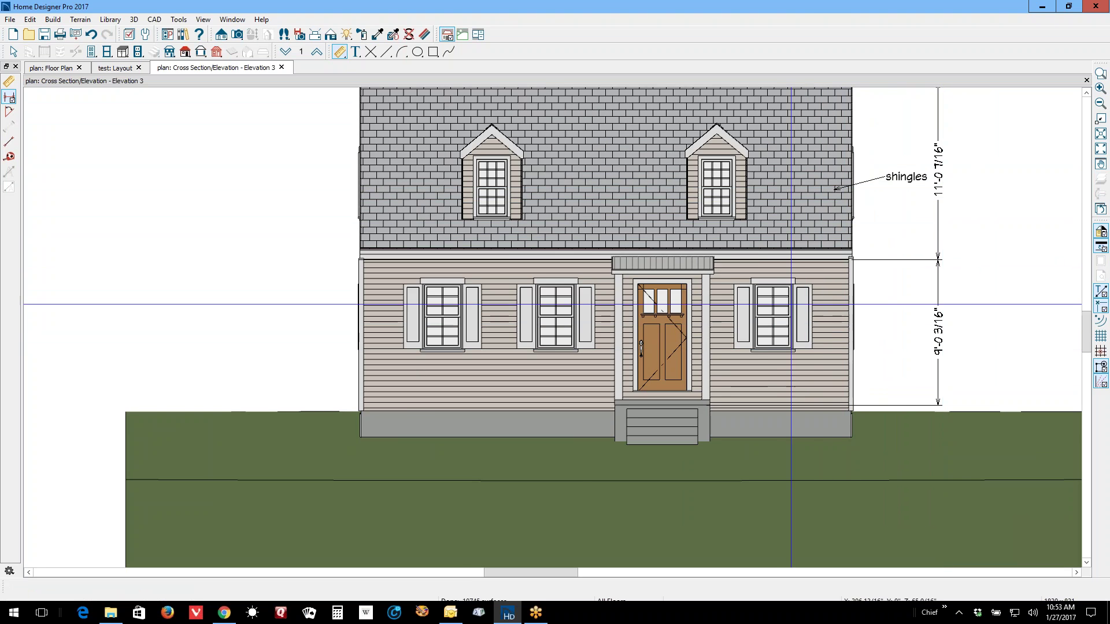
scroll(774, 302, down, 1)
scroll(775, 302, up, 1)
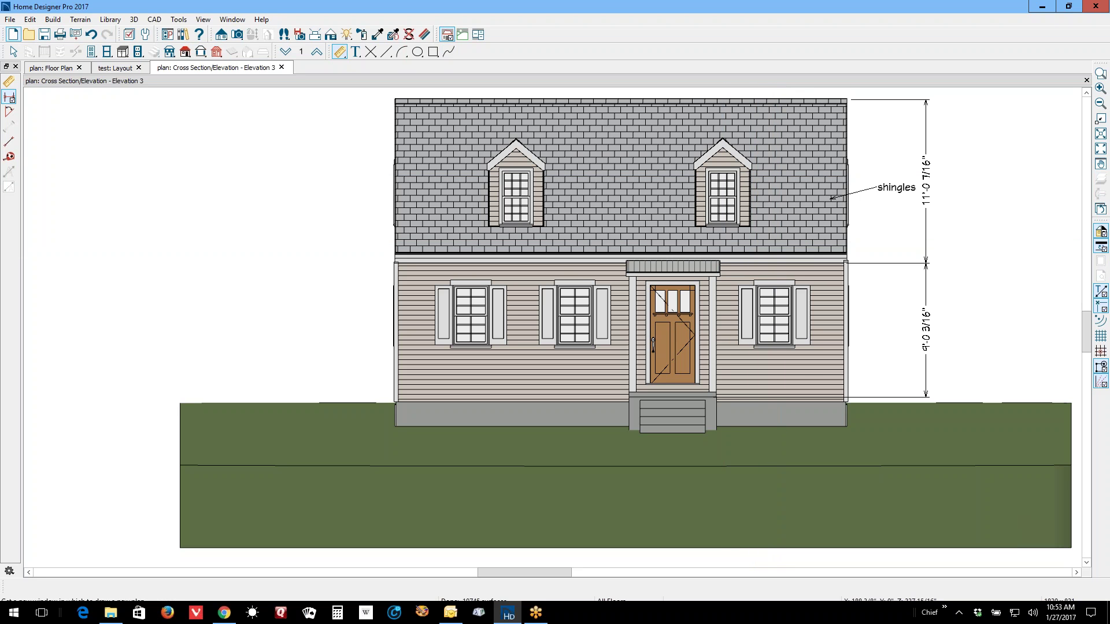
Step: Send Elevation 3 to the layout as plot lines at 1/8 in = 1 ft scale
click(10, 20)
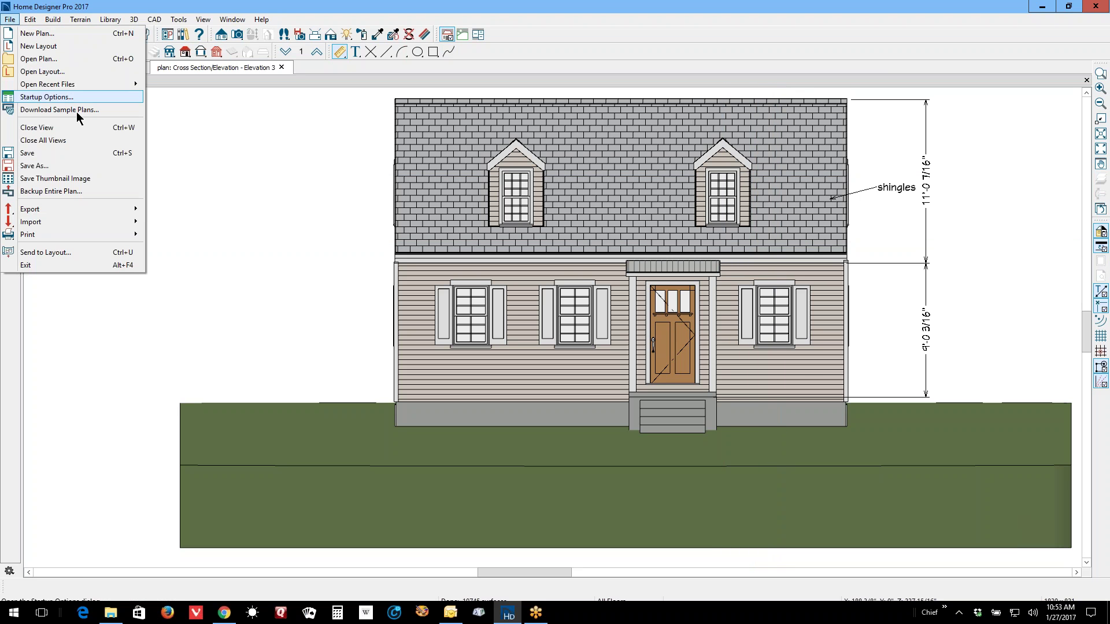
click(53, 259)
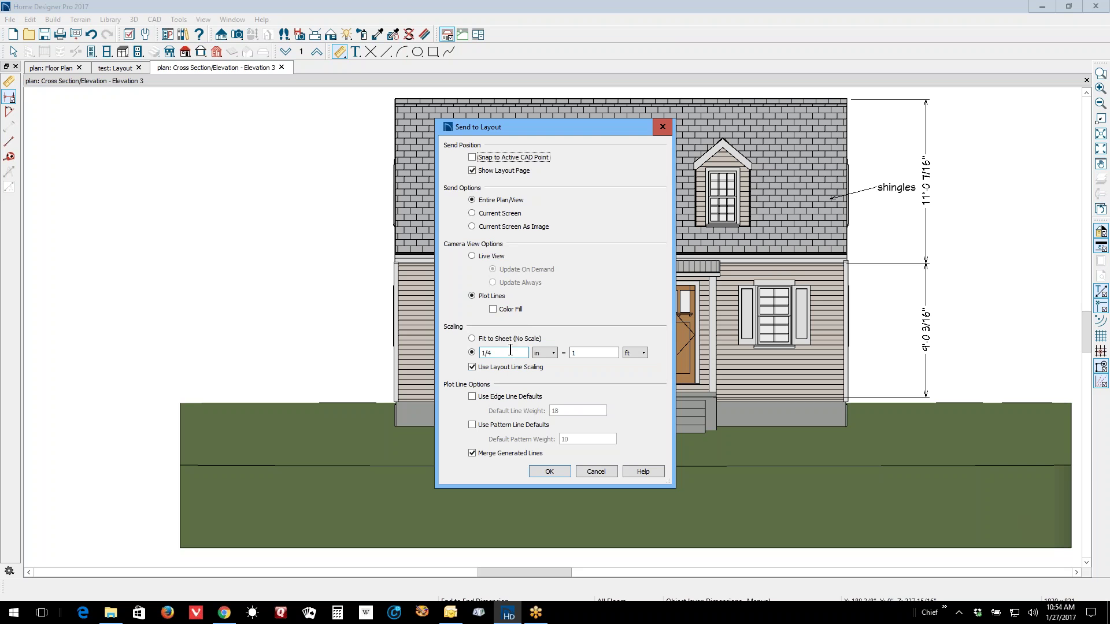
double_click(488, 352)
text(8)
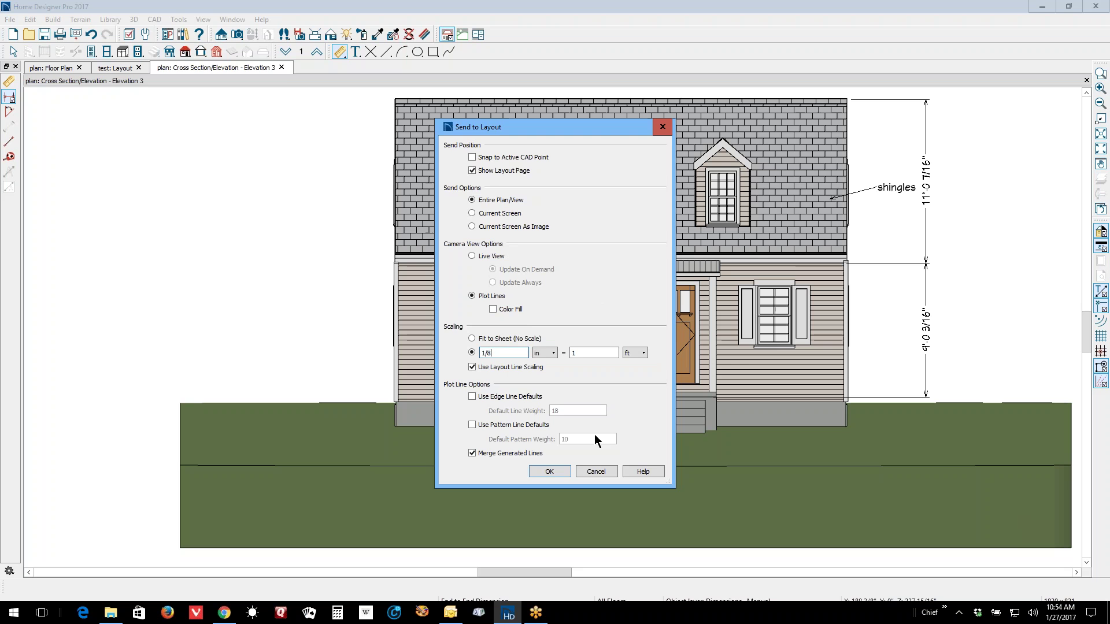
click(550, 471)
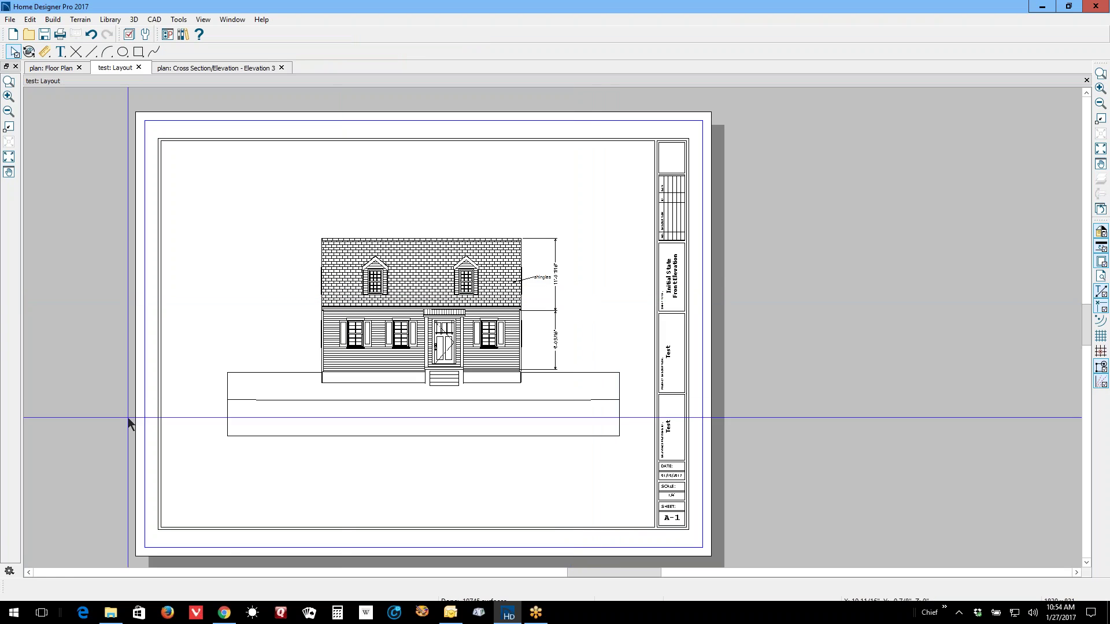
Step: Crop the elevation's left, right and bottom edges to a 5"-wide frame tight around the house
click(230, 343)
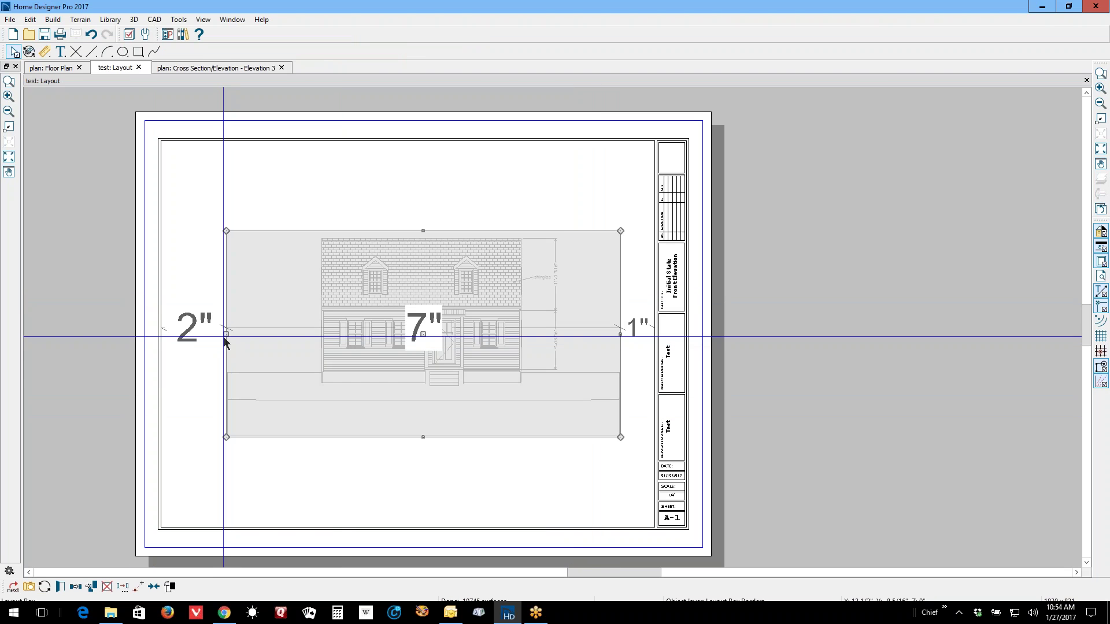
drag(225, 335, 299, 370)
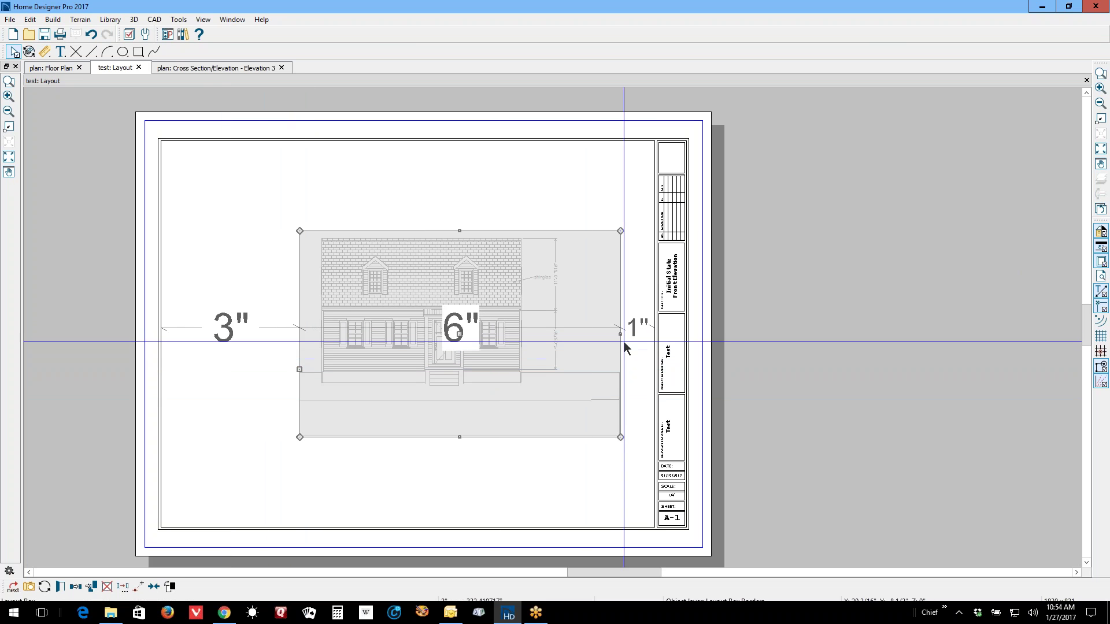
drag(618, 334, 568, 335)
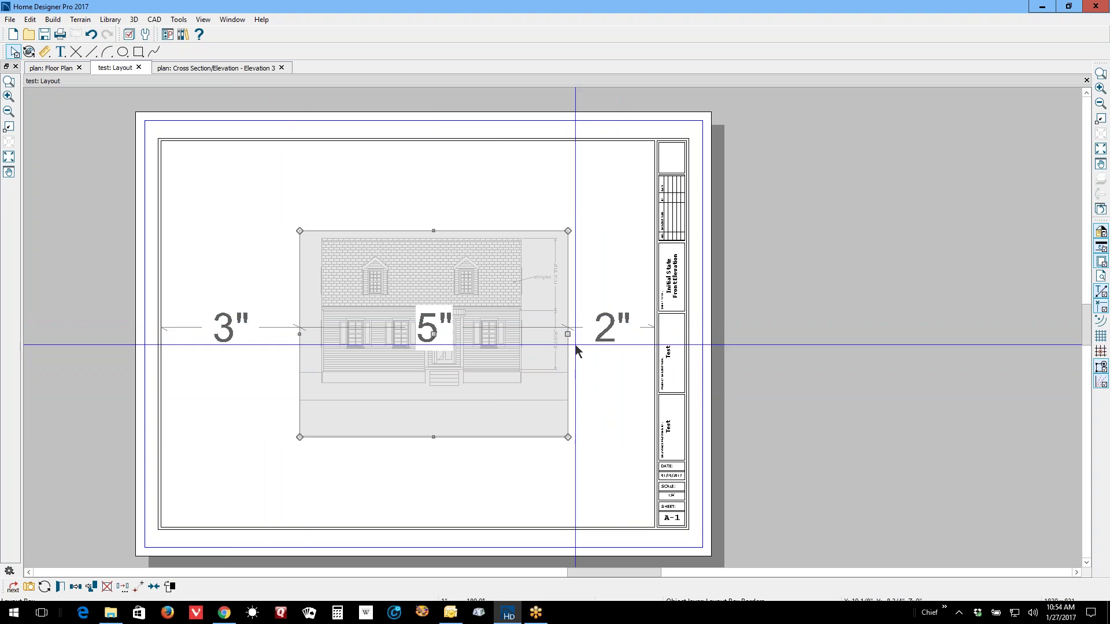
drag(434, 437, 437, 393)
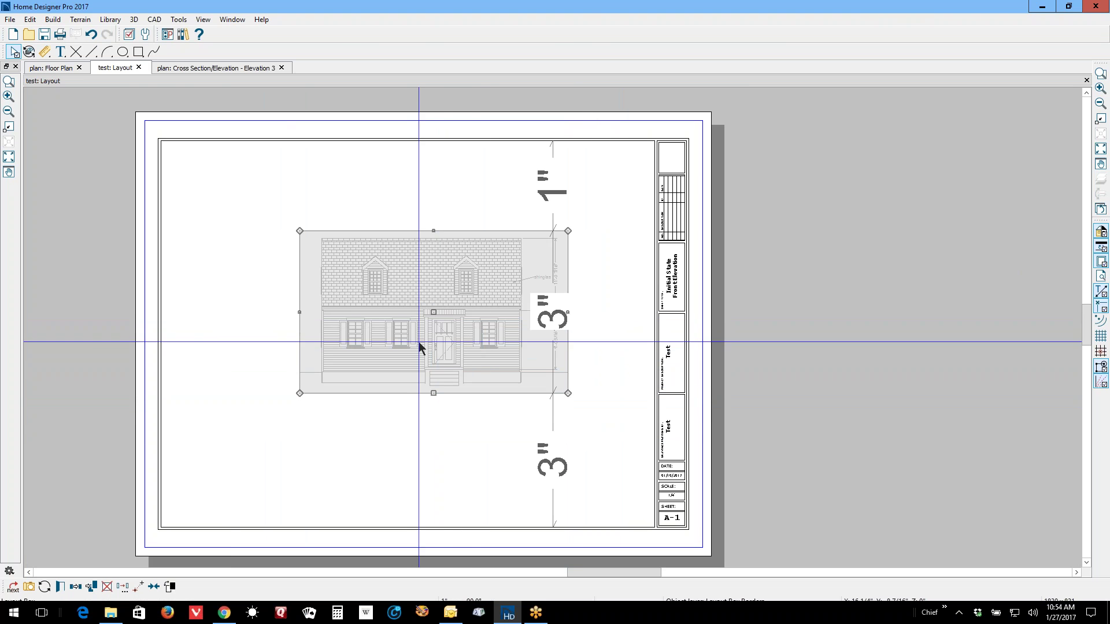
click(620, 338)
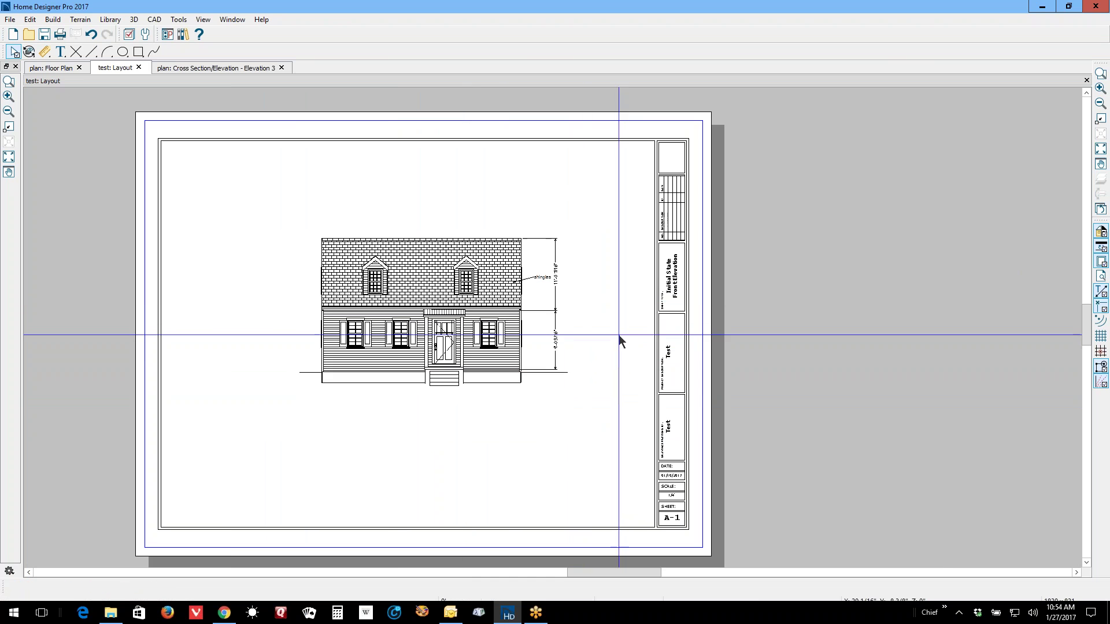
scroll(619, 335, up, 2)
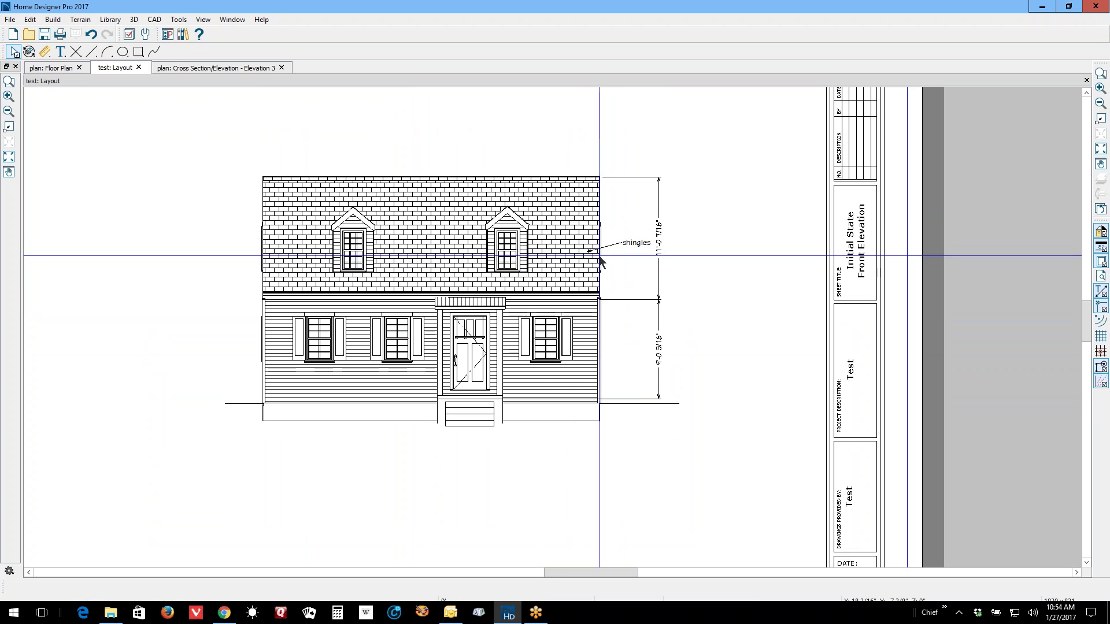
Step: Change the arrowhead style on the shingles leader line
double_click(547, 272)
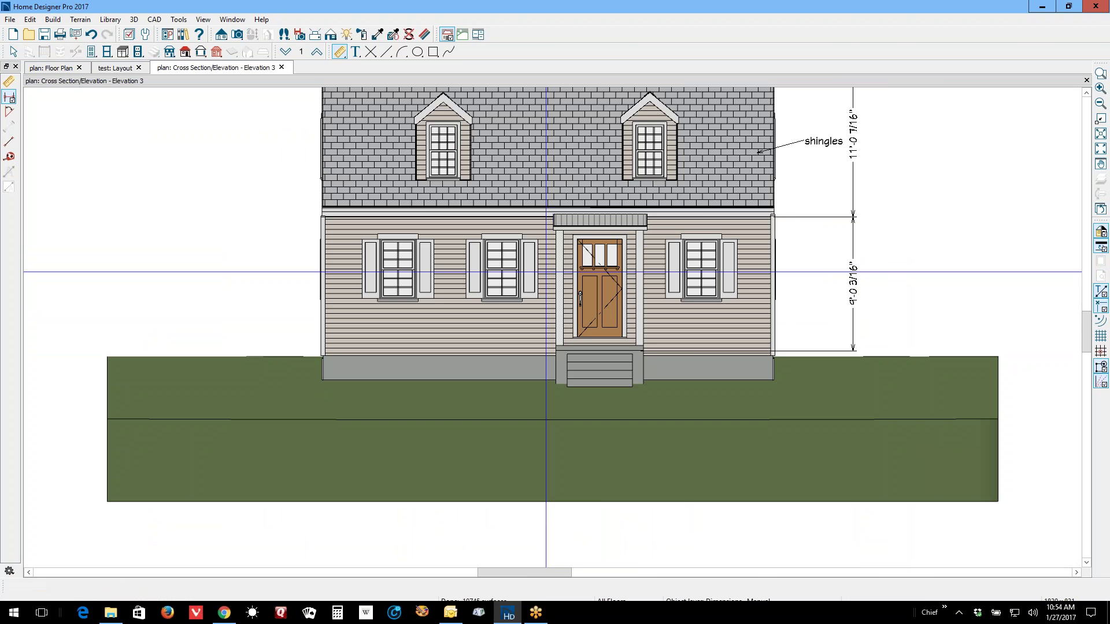
right_click(786, 148)
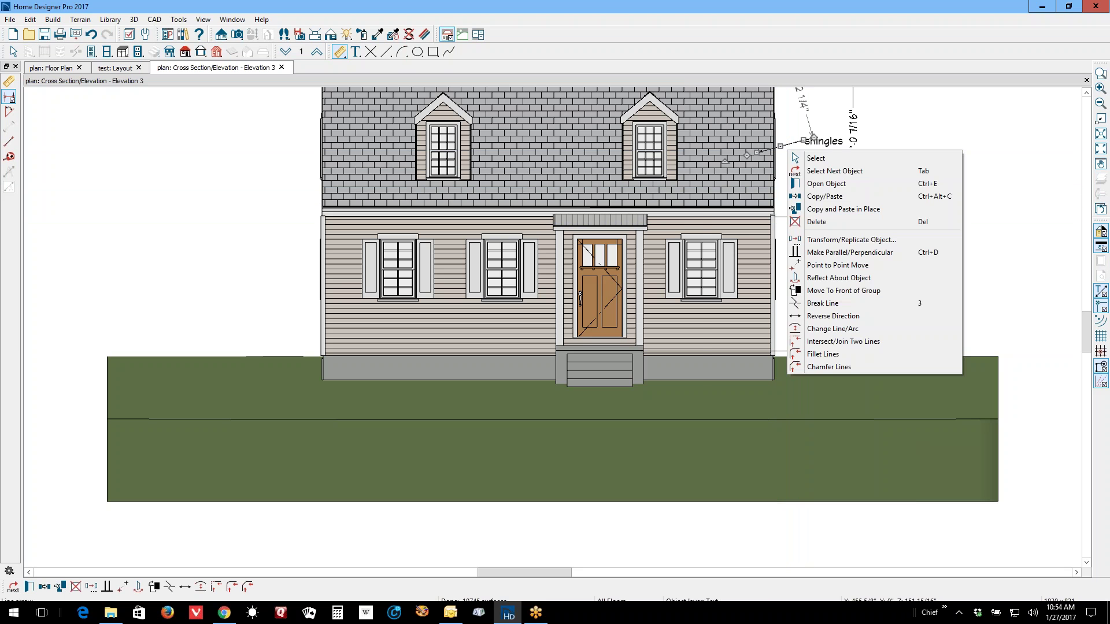
click(816, 184)
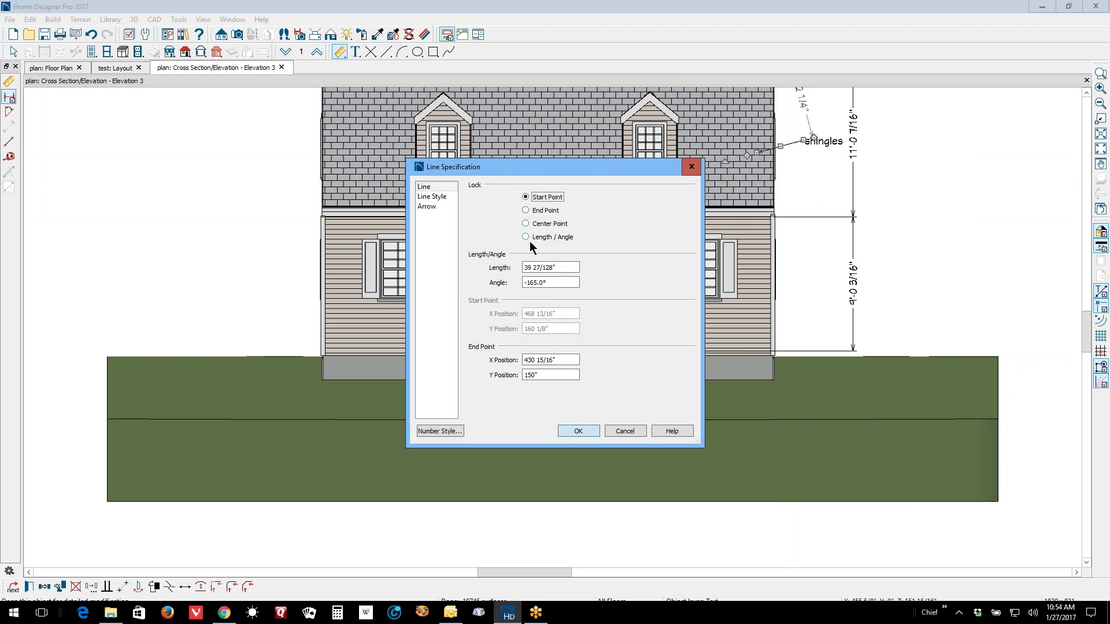
click(433, 205)
click(568, 202)
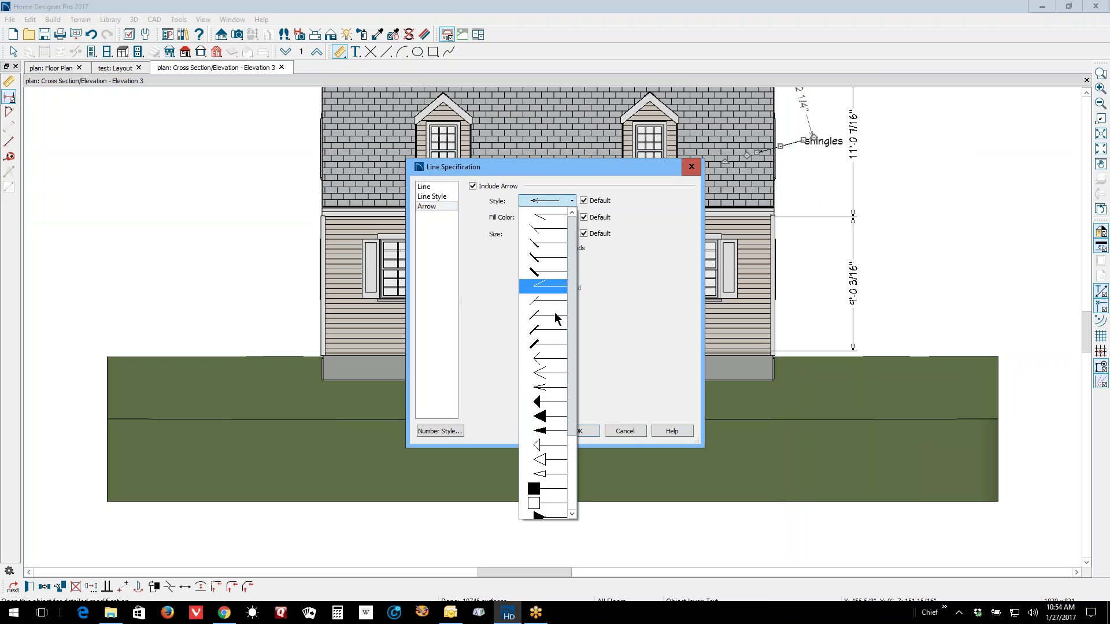
click(552, 429)
click(578, 431)
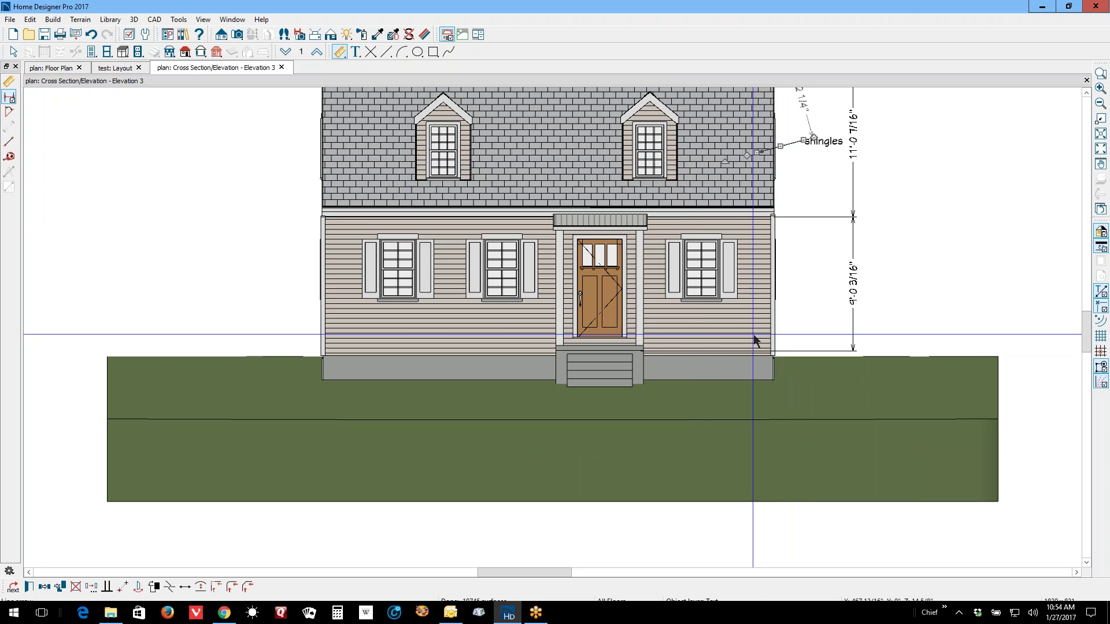
Step: Give the vertical height dimensions slash-tick ends and close the elevation view
click(853, 280)
double_click(852, 265)
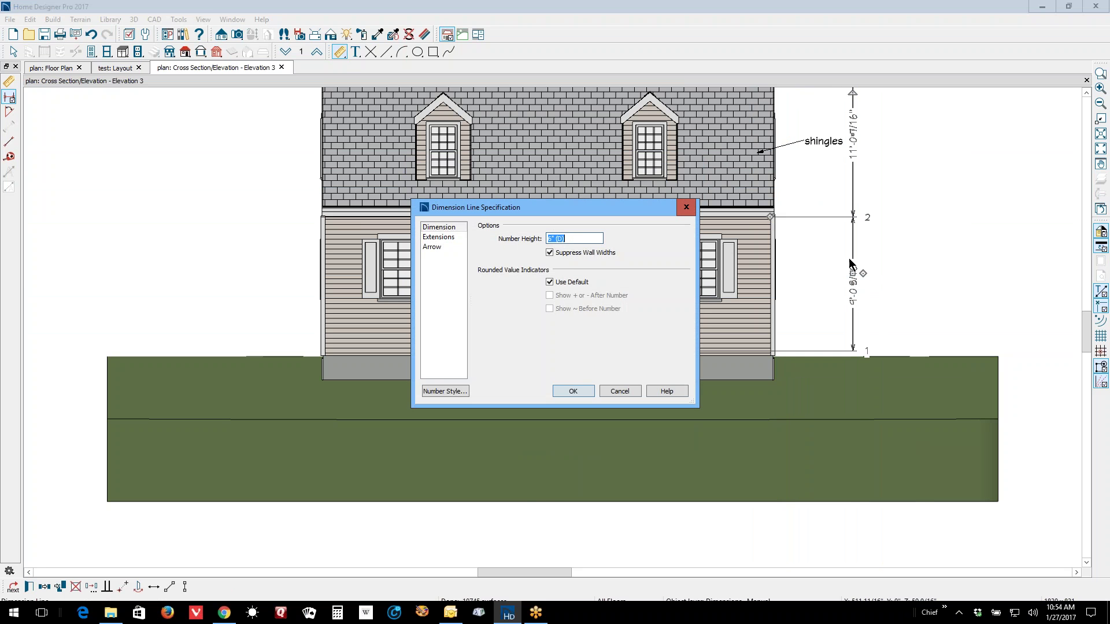
click(432, 247)
click(582, 242)
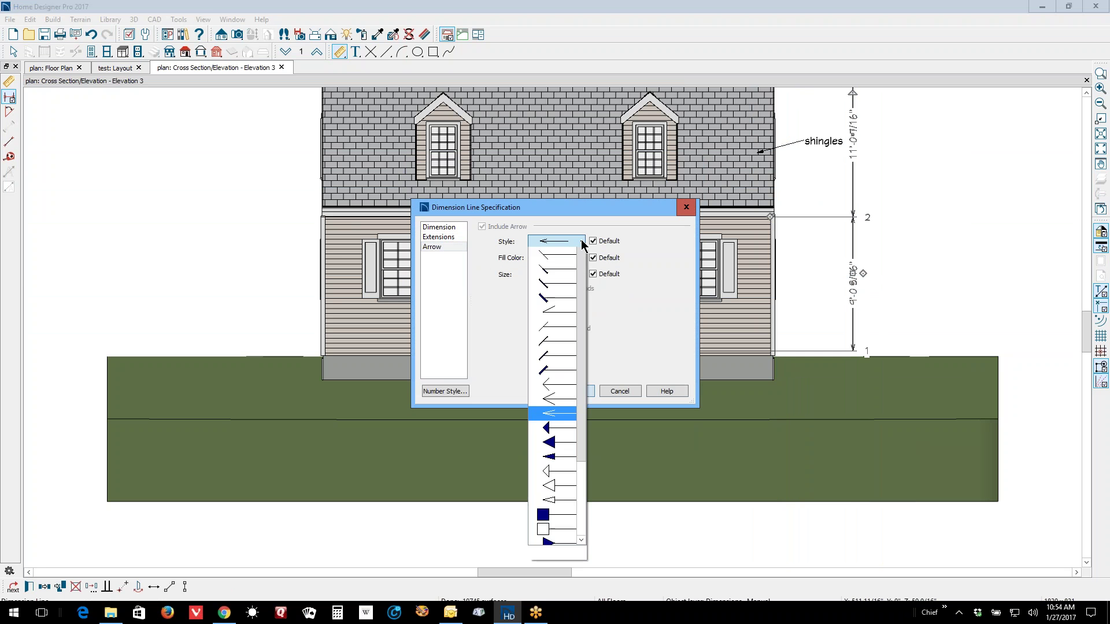
click(567, 298)
click(572, 391)
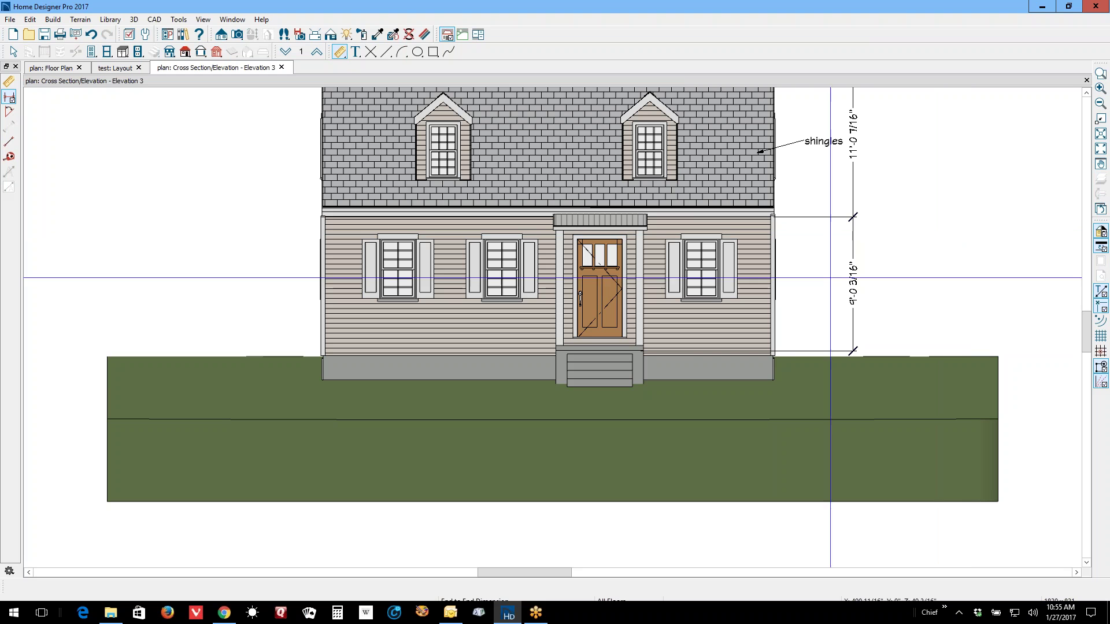
double_click(854, 291)
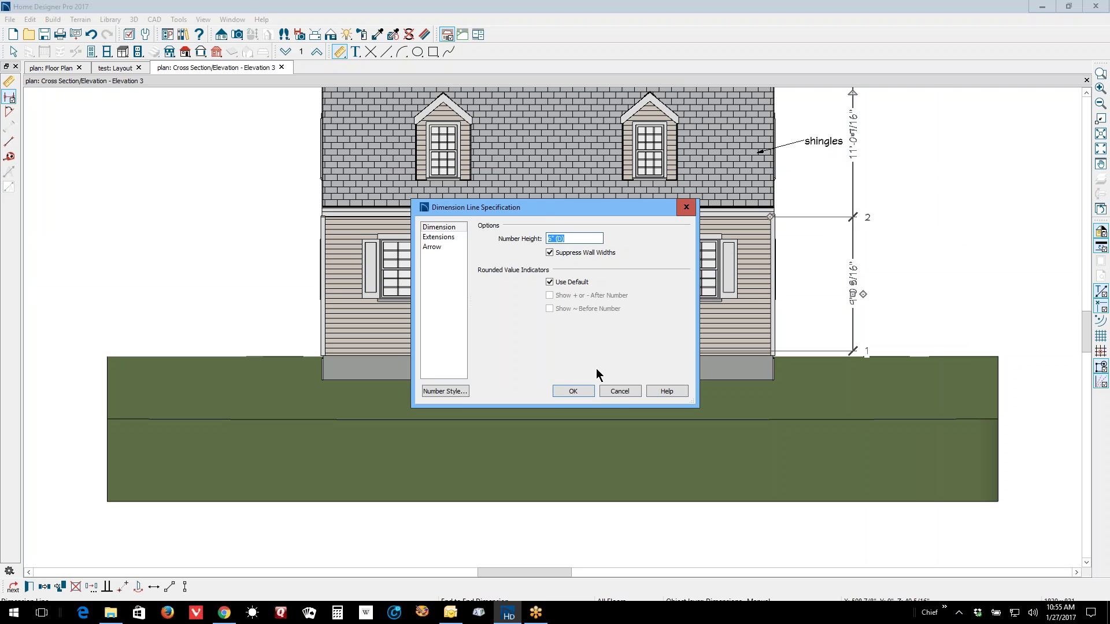
click(620, 391)
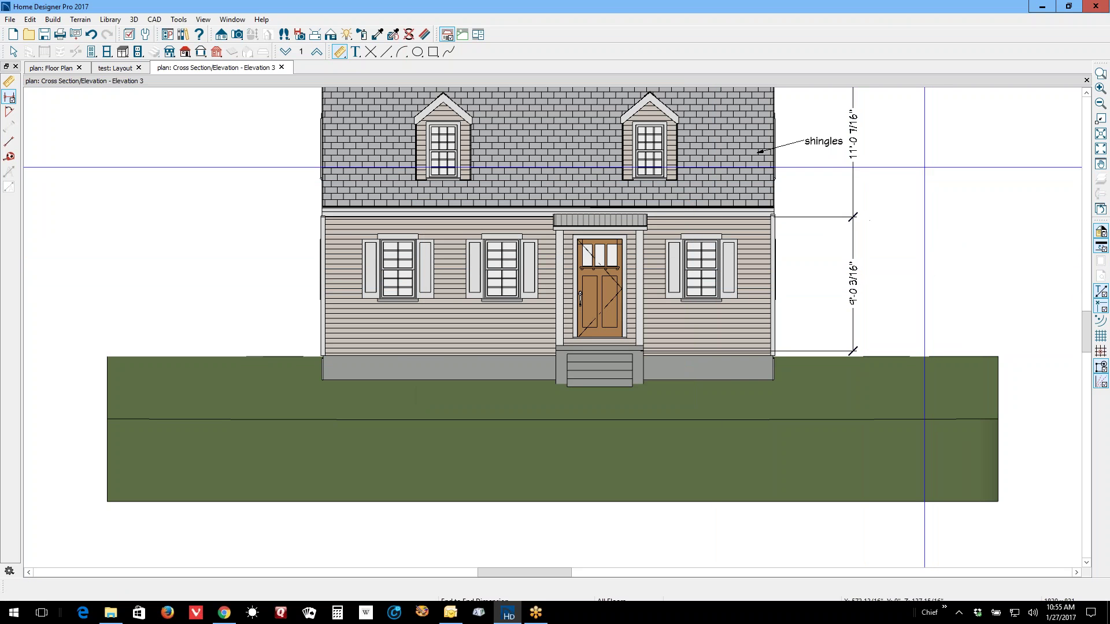
click(1086, 81)
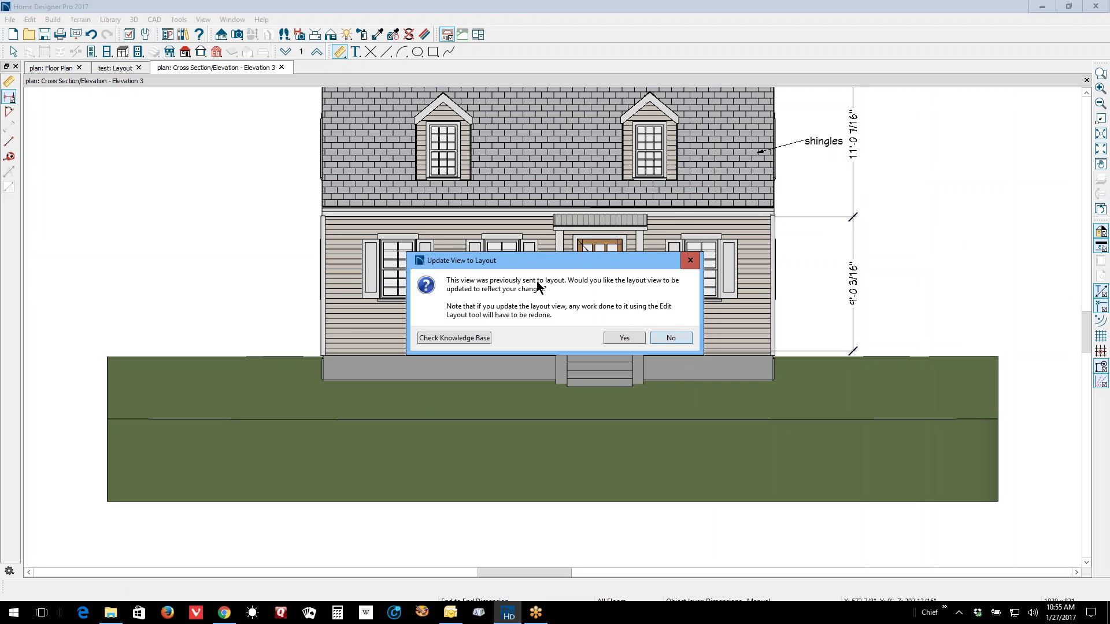
Step: Update the layout copy of the elevation and turn on line weight display
click(624, 339)
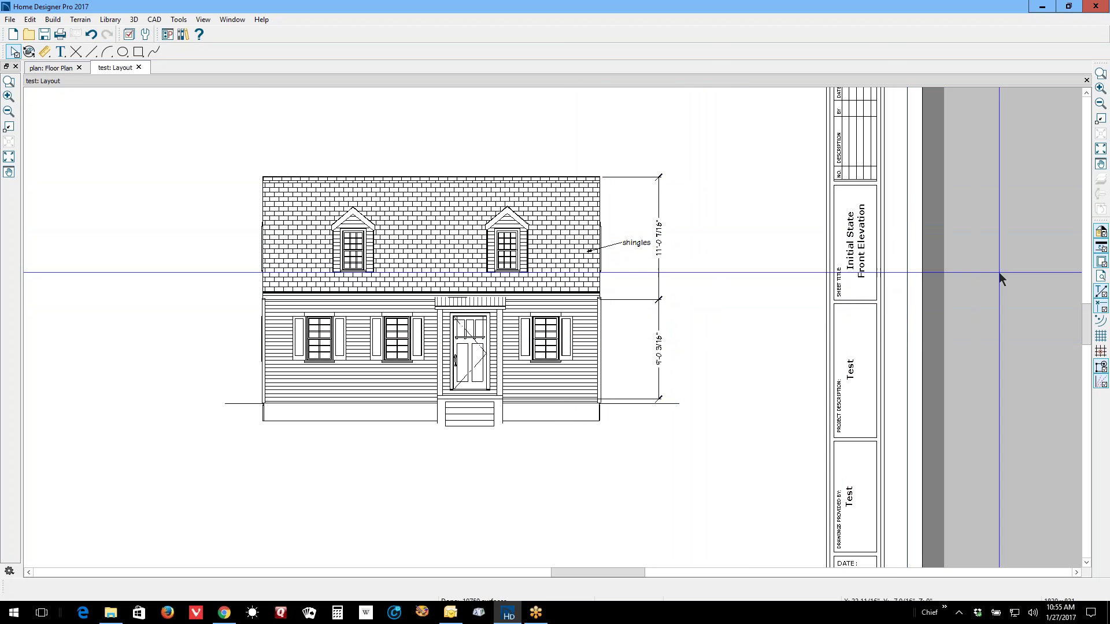
click(1102, 253)
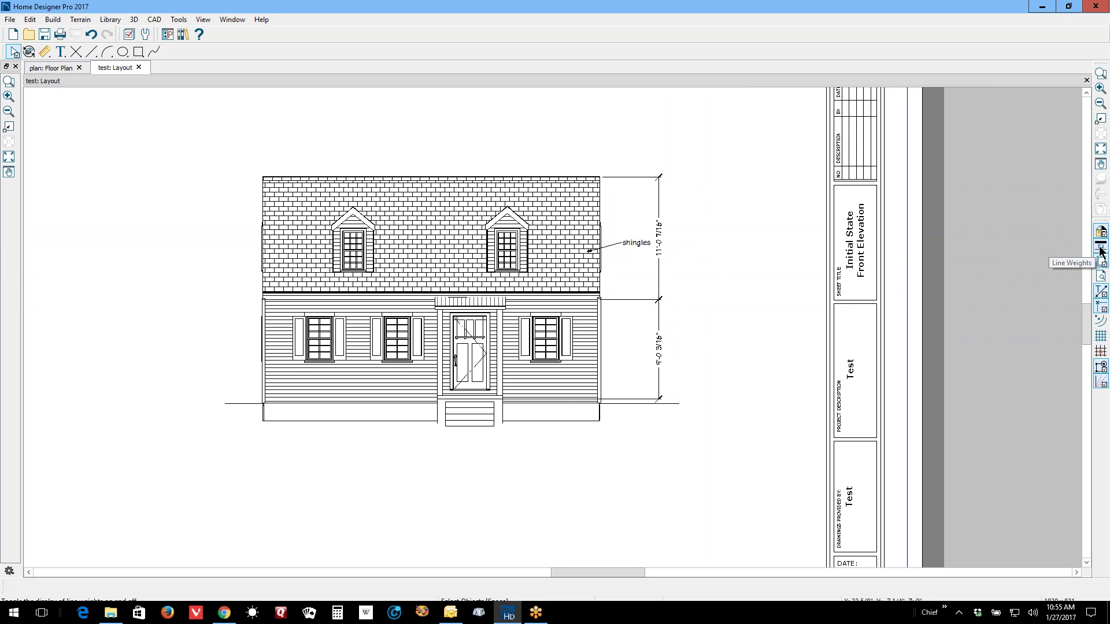
click(1104, 248)
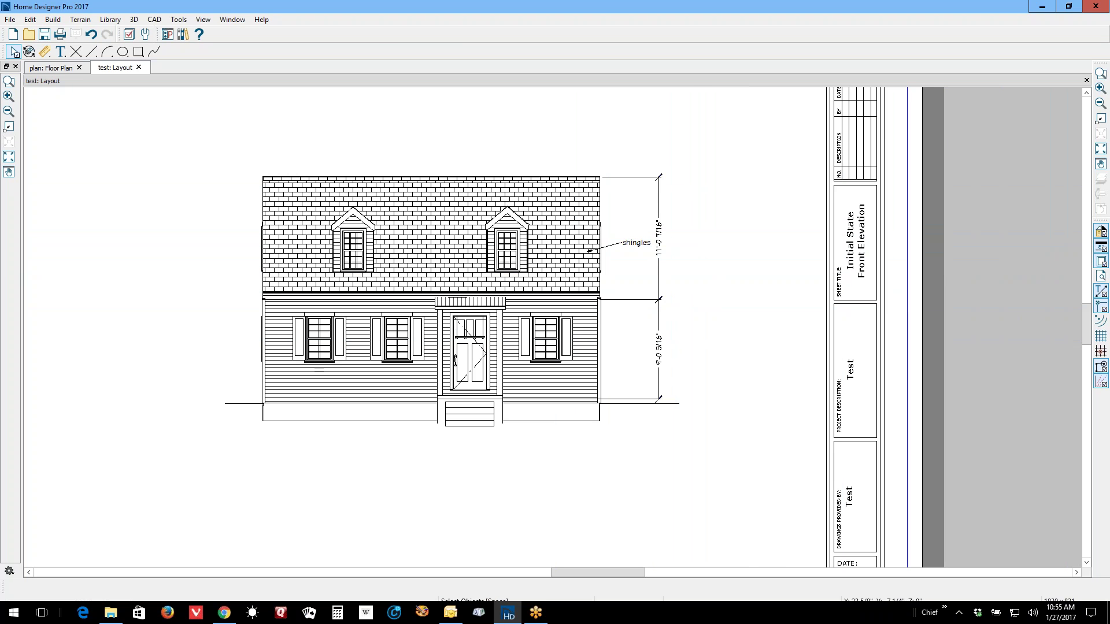
Step: Zoom into the roof's right edge and select the elevation view box on the layout
click(1101, 73)
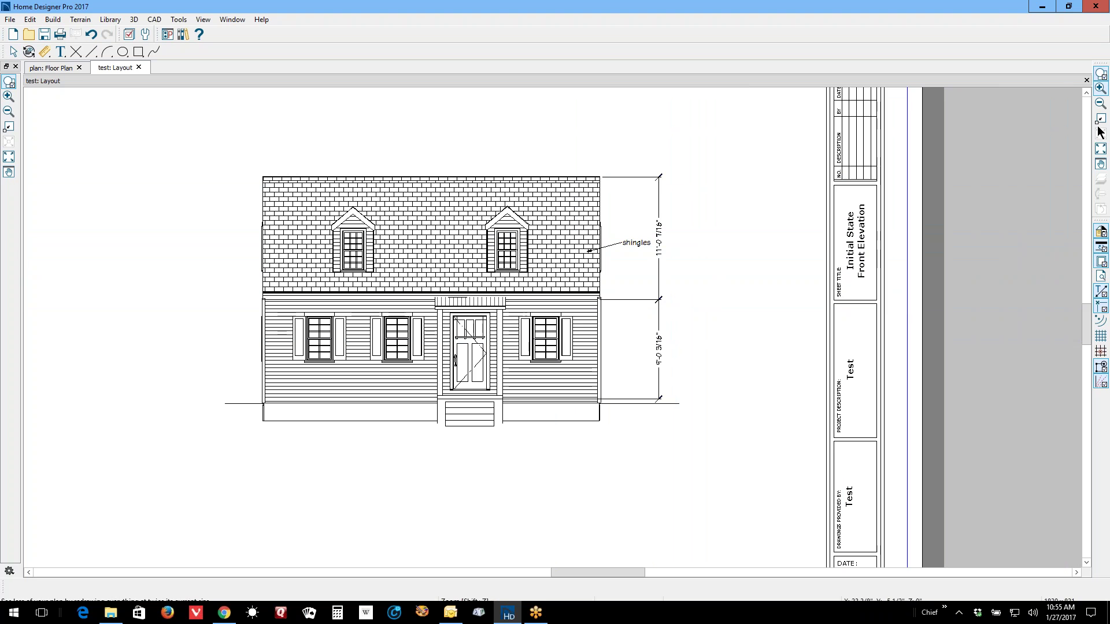
drag(528, 154, 629, 239)
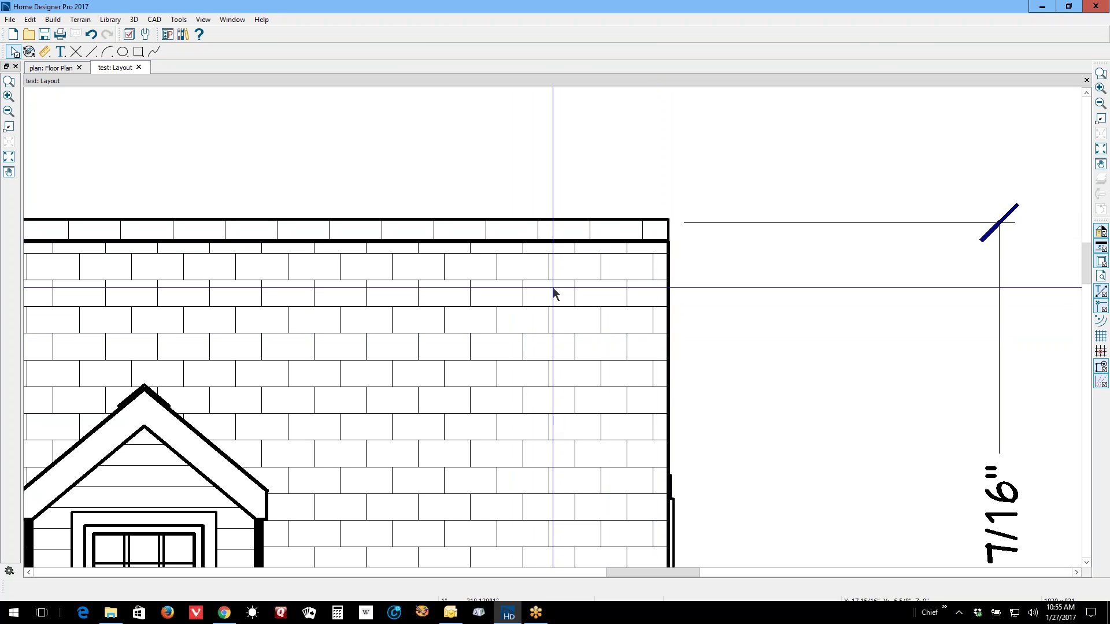
scroll(800, 223, down, 2)
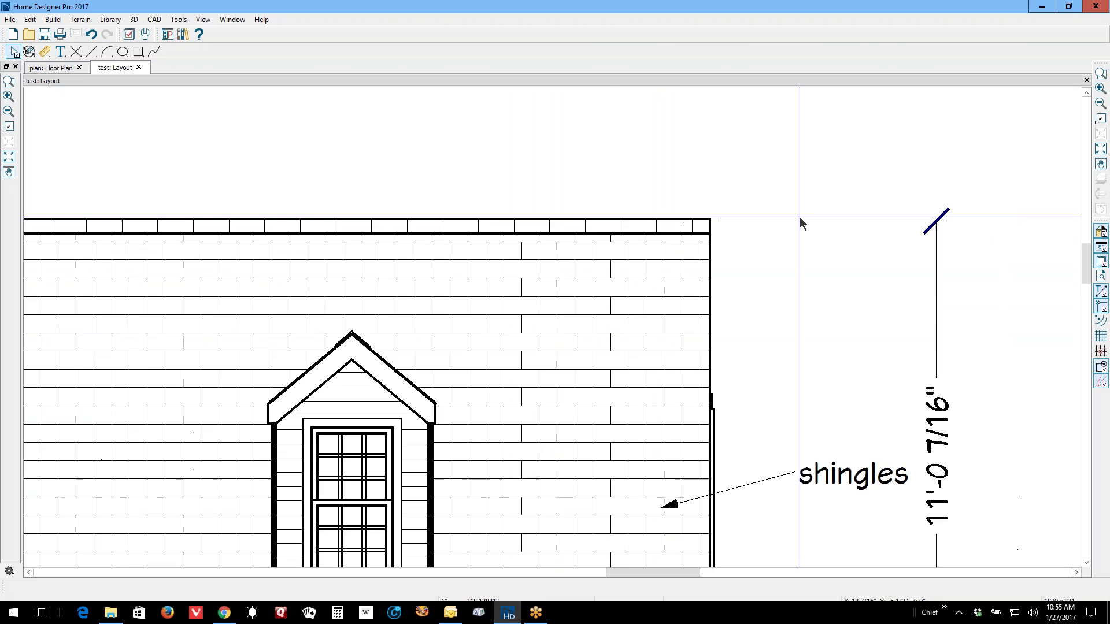
scroll(800, 223, down, 1)
click(747, 282)
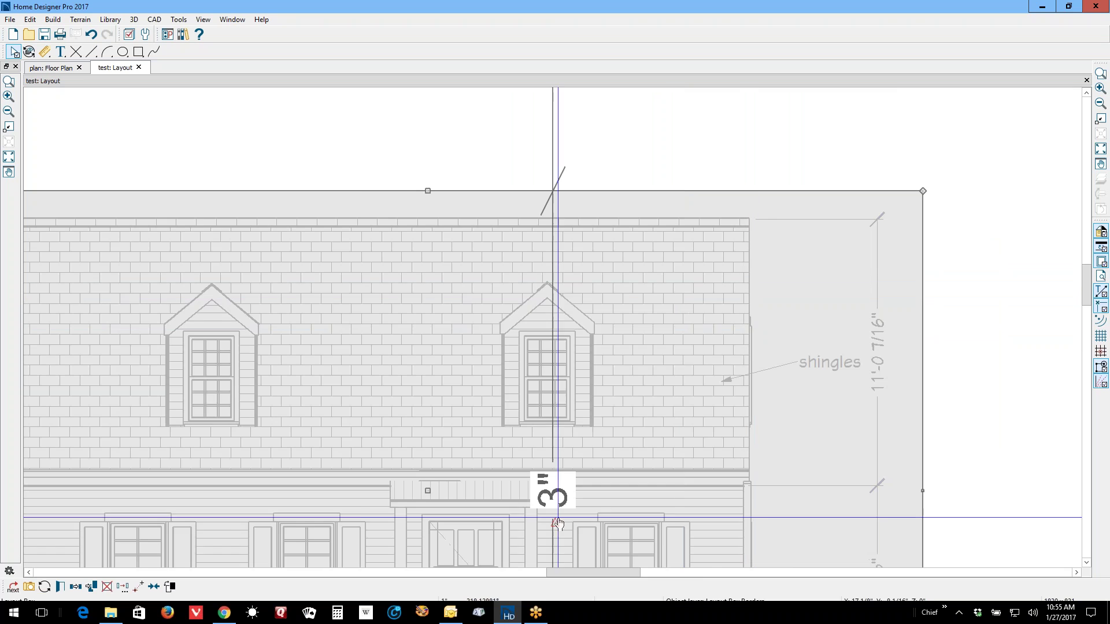
scroll(574, 289, up, 1)
scroll(207, 508, up, 2)
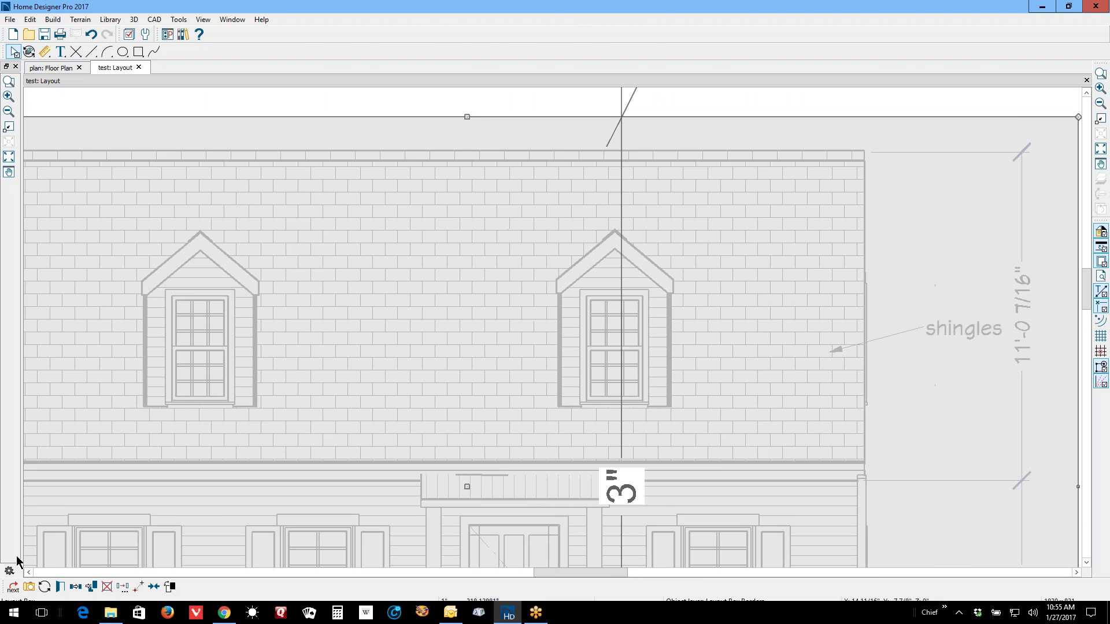
Step: Give the elevation's layout box its own line weight of 3, no longer weighted by layer
click(60, 586)
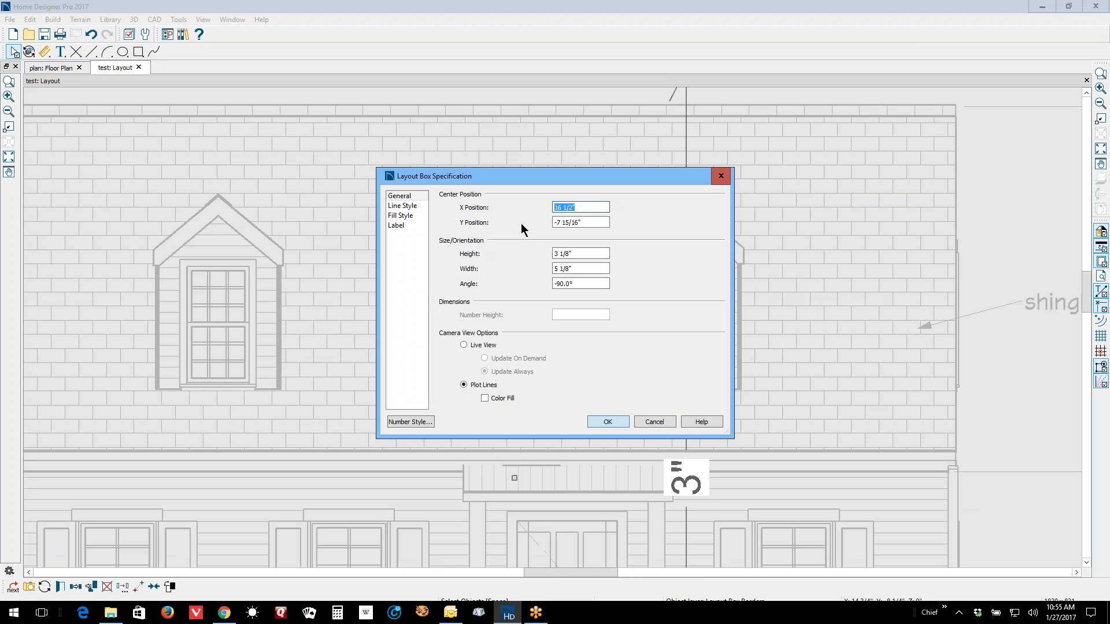
click(405, 206)
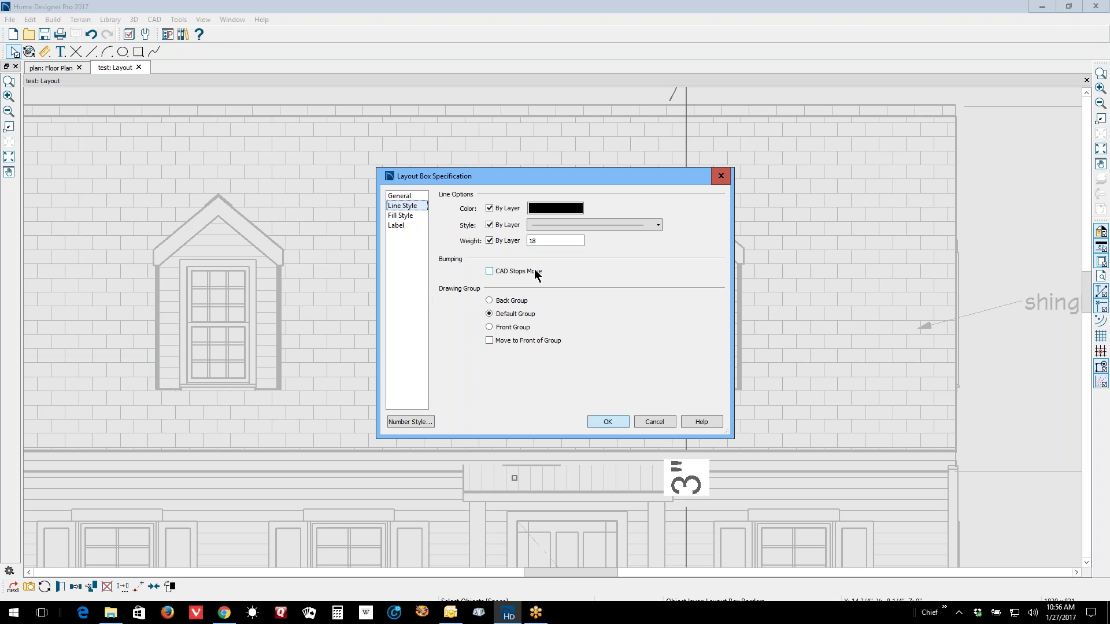
click(488, 241)
key(Tab)
text(3)
click(609, 421)
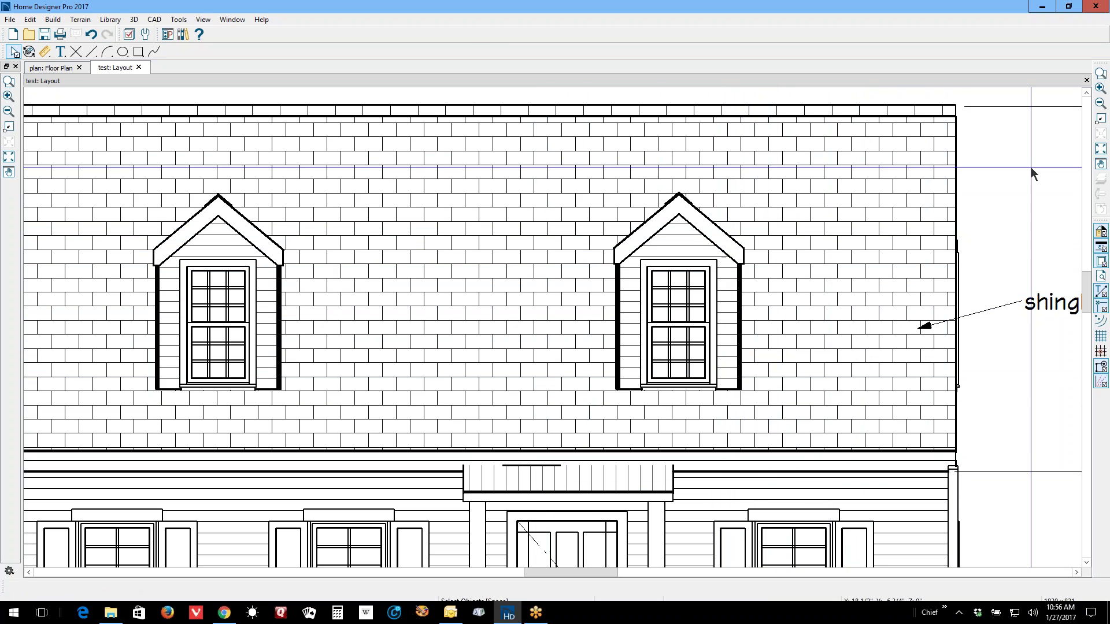
Step: Open Elevation 3 from the layout box and bring up its Layer Display Options
double_click(495, 205)
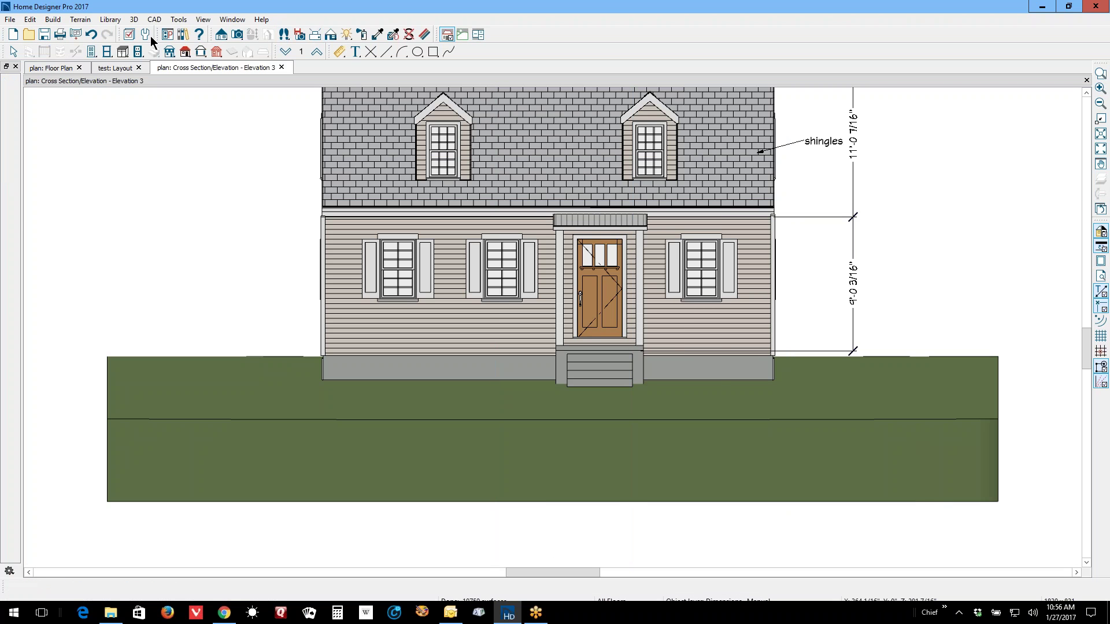
click(131, 35)
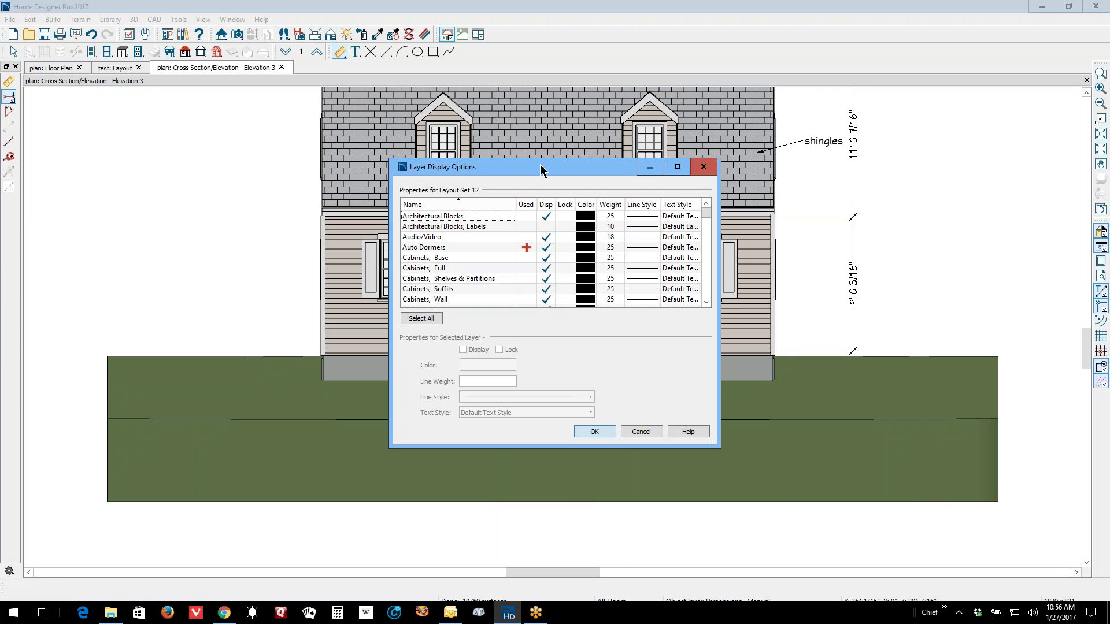
drag(556, 165, 821, 143)
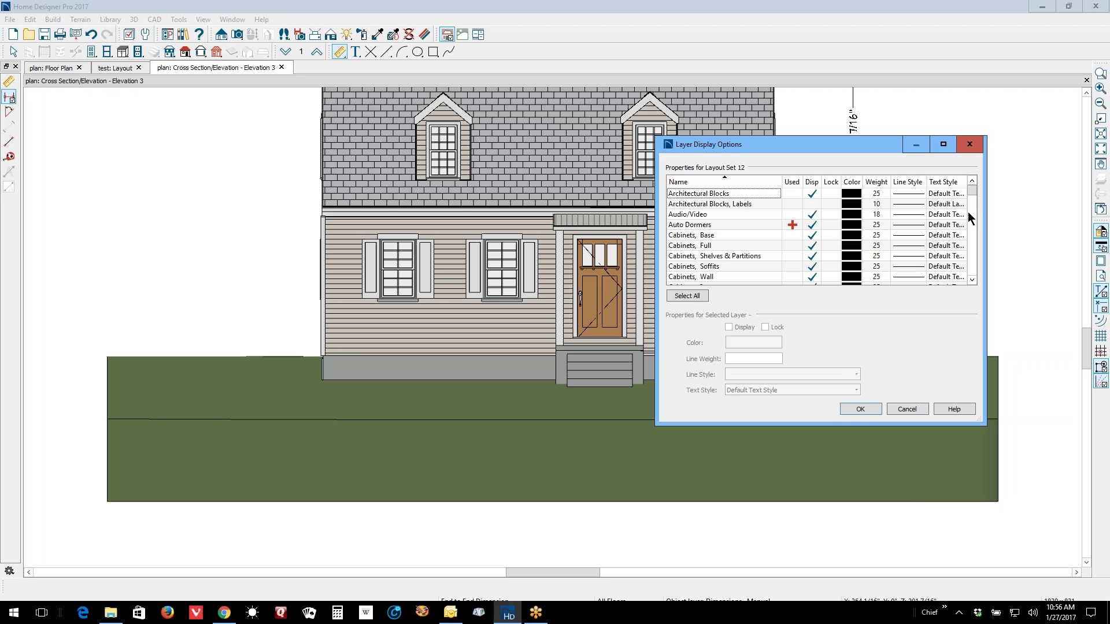
drag(973, 190, 973, 280)
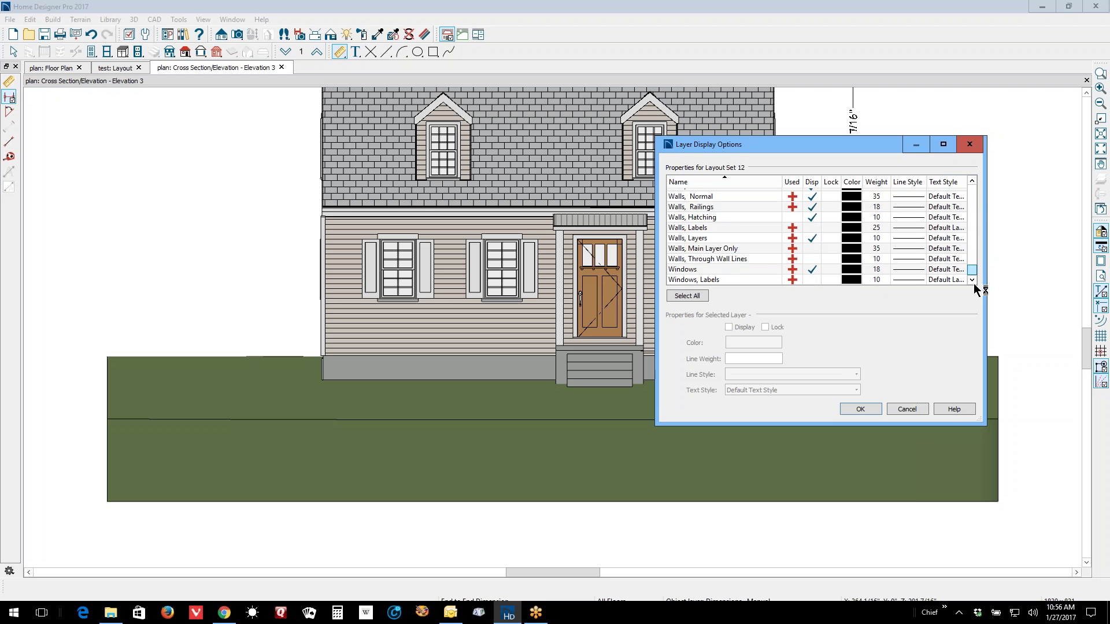
scroll(973, 283, up, 15)
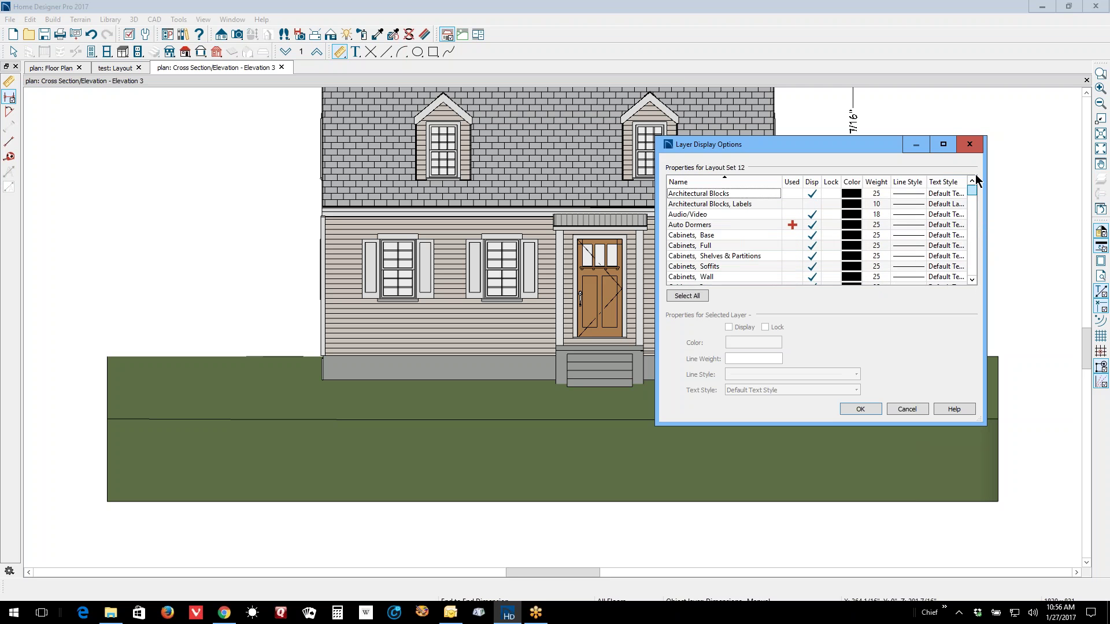
mouse_move(974, 189)
mouse_down()
mouse_move(972, 295)
mouse_move(968, 179)
mouse_up()
Step: Select all layers from Architectural Blocks through Windows, Labels and set their line weight to 60
click(879, 195)
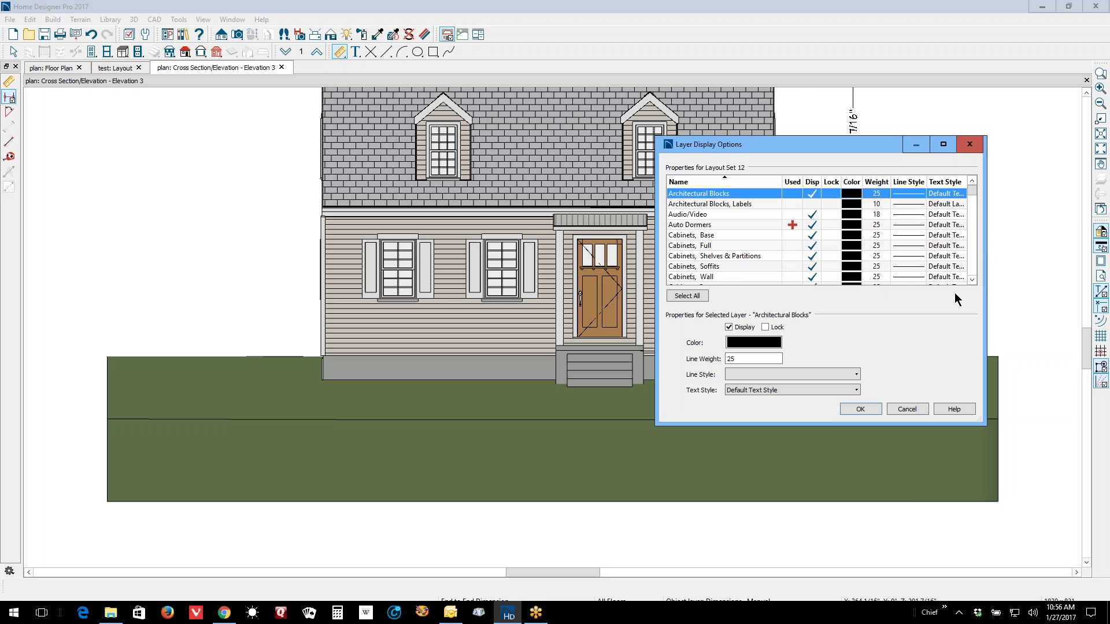
drag(972, 192, 974, 290)
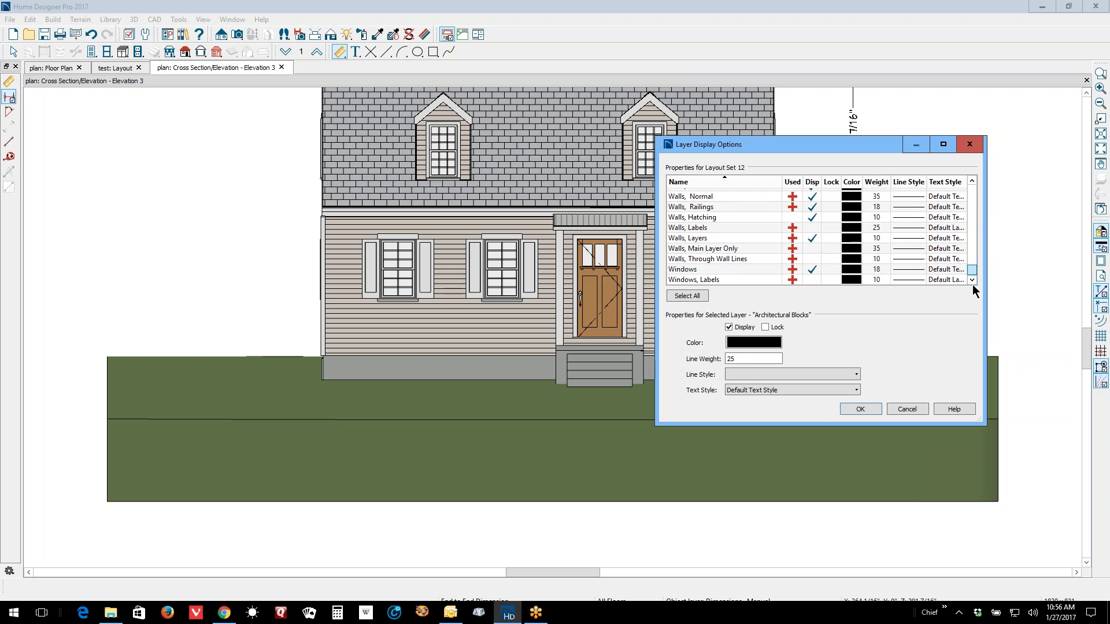
scroll(977, 280, up, 15)
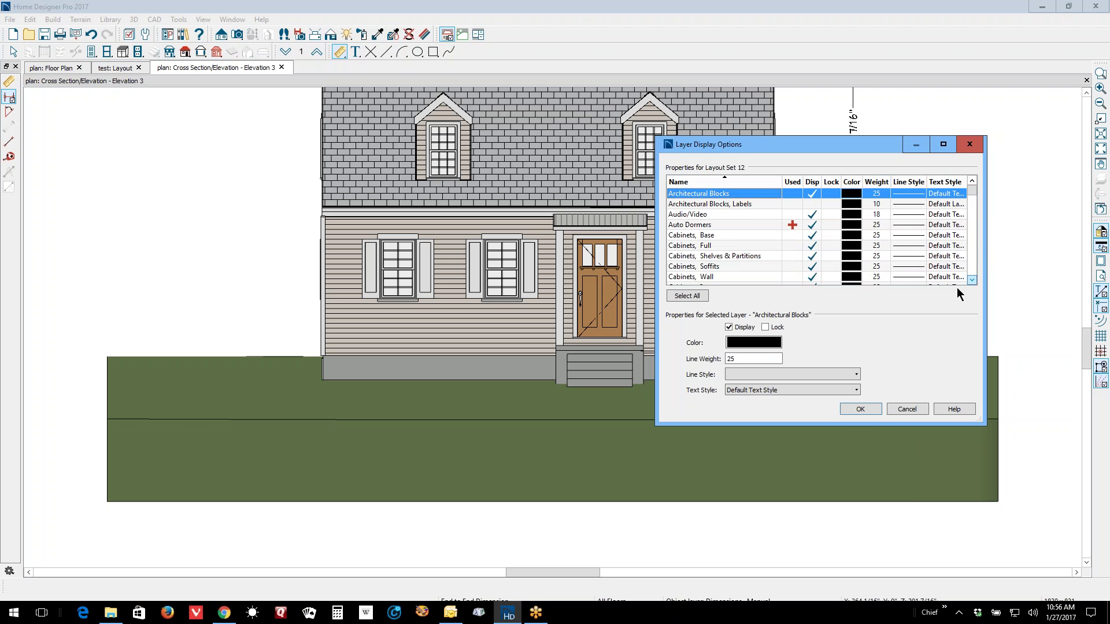
drag(974, 190, 980, 282)
shift+click(878, 277)
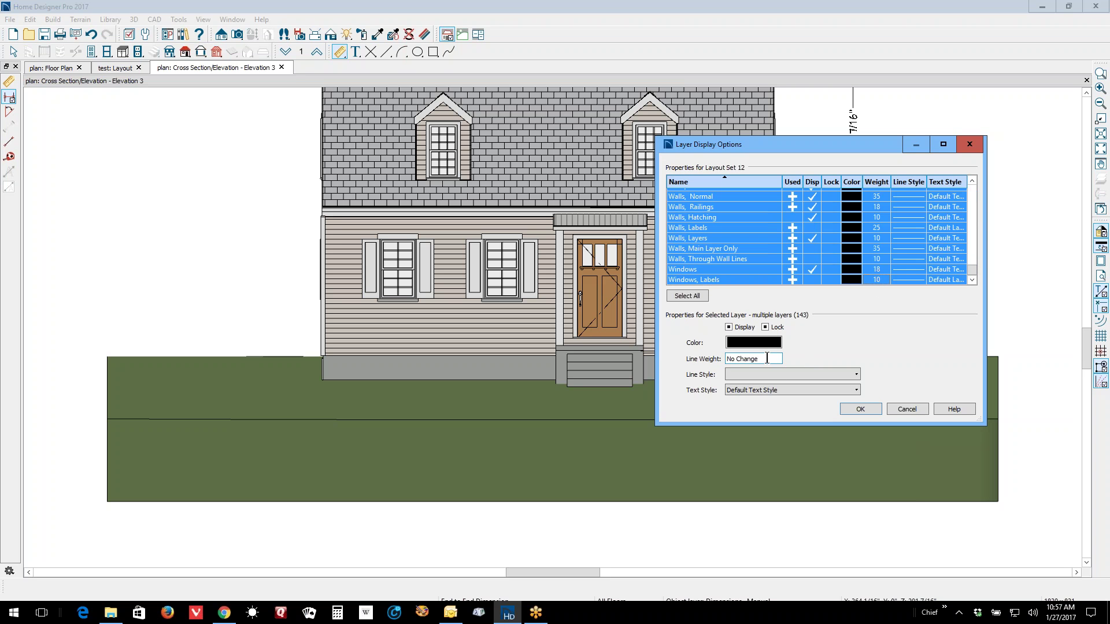
drag(767, 358, 664, 359)
text(60)
click(867, 407)
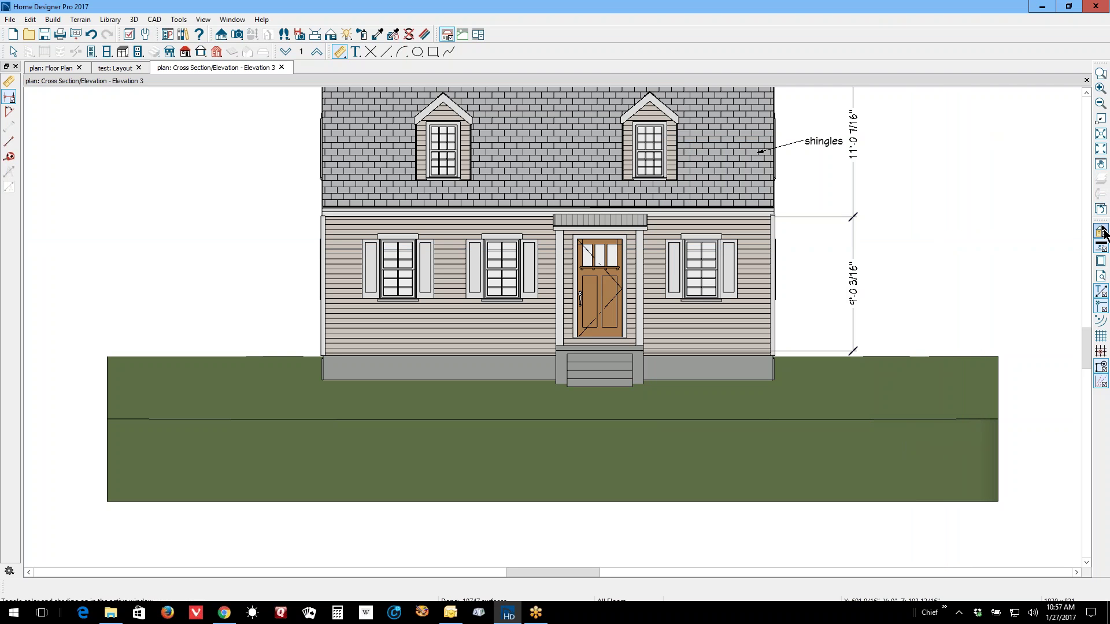
Step: Zoom in near the right eave, close Elevation 3, and update the layout view
click(1100, 75)
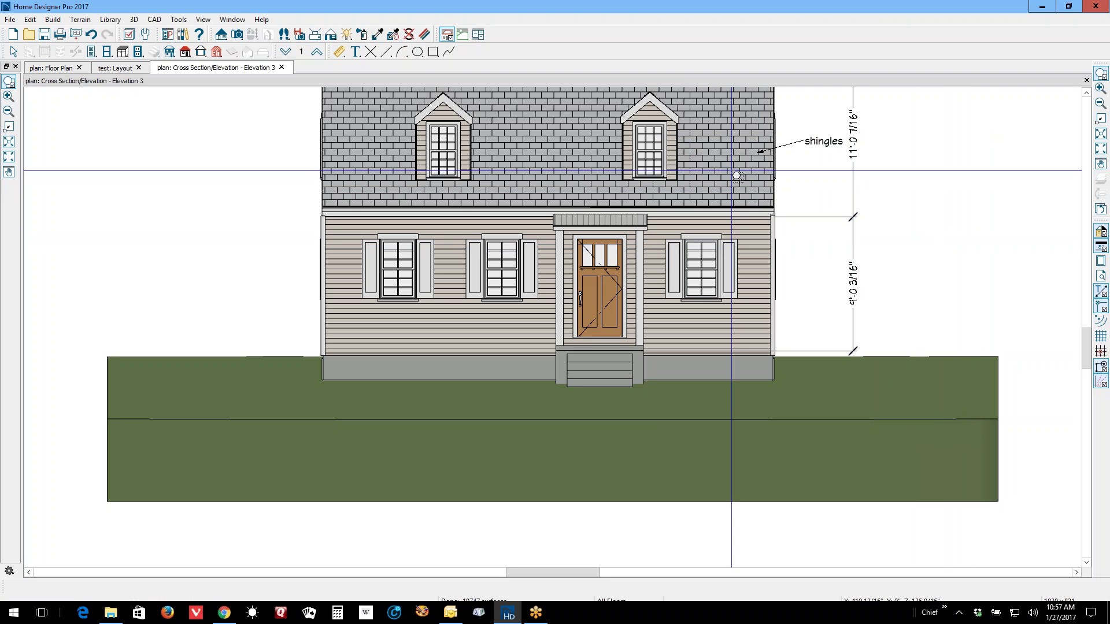
drag(732, 171, 802, 219)
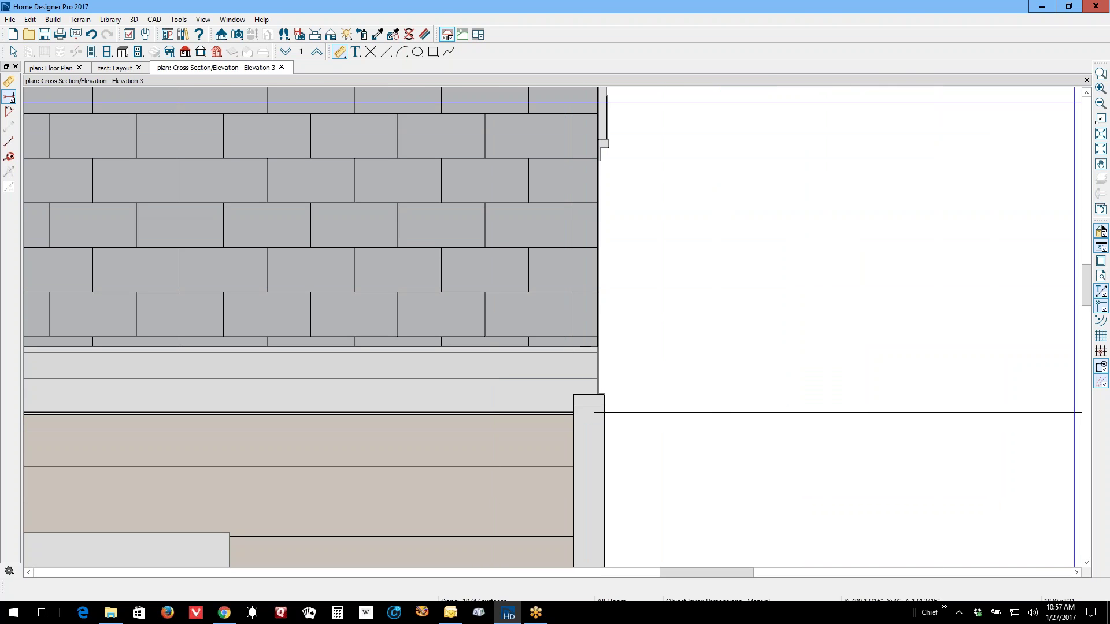
click(1087, 81)
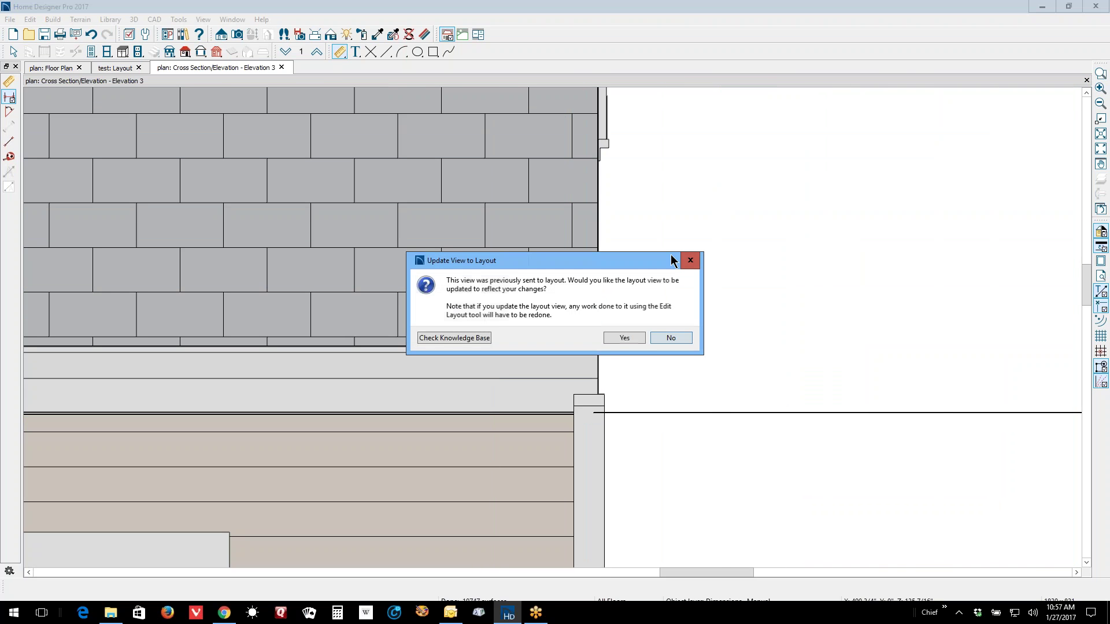
click(619, 341)
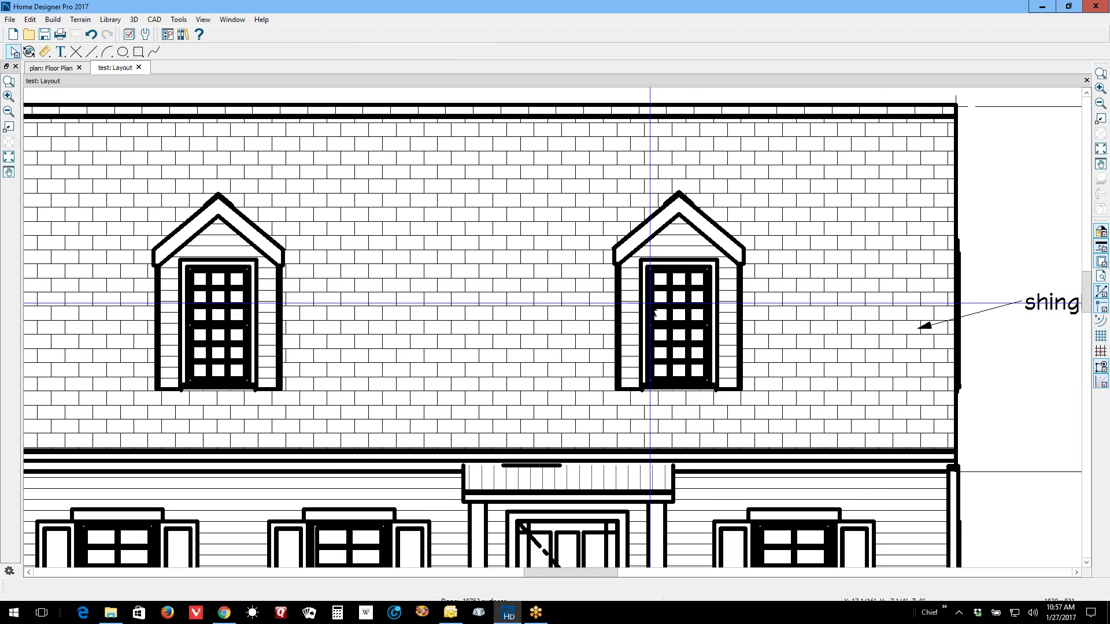
Step: Zoom in on the front elevation's plot lines and select its layout box
scroll(645, 297, down, 3)
scroll(579, 284, up, 2)
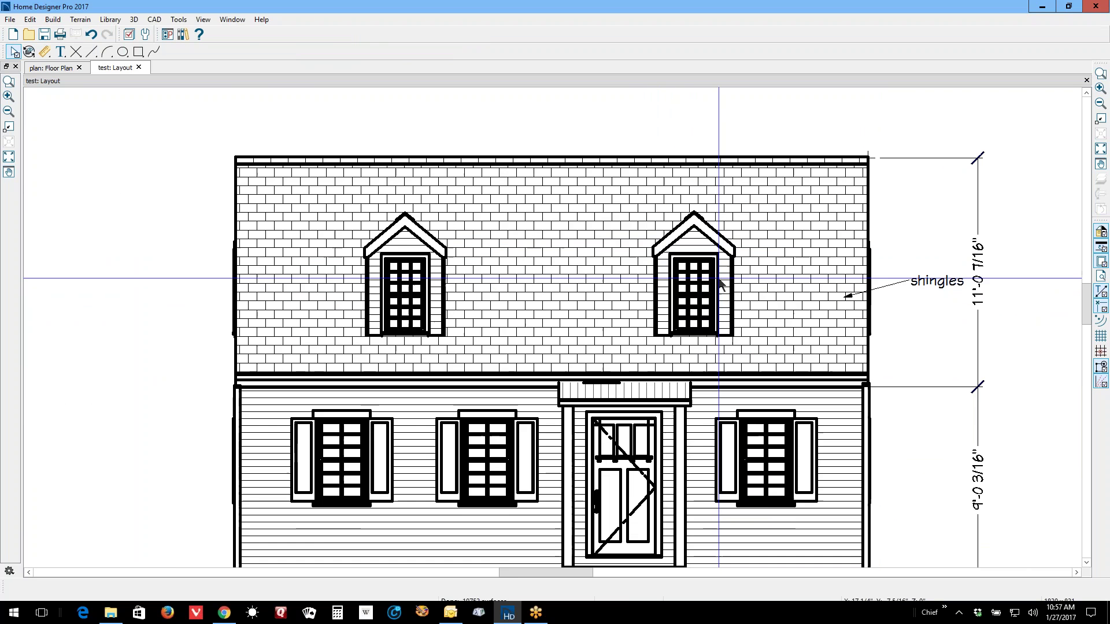
scroll(579, 283, up, 1)
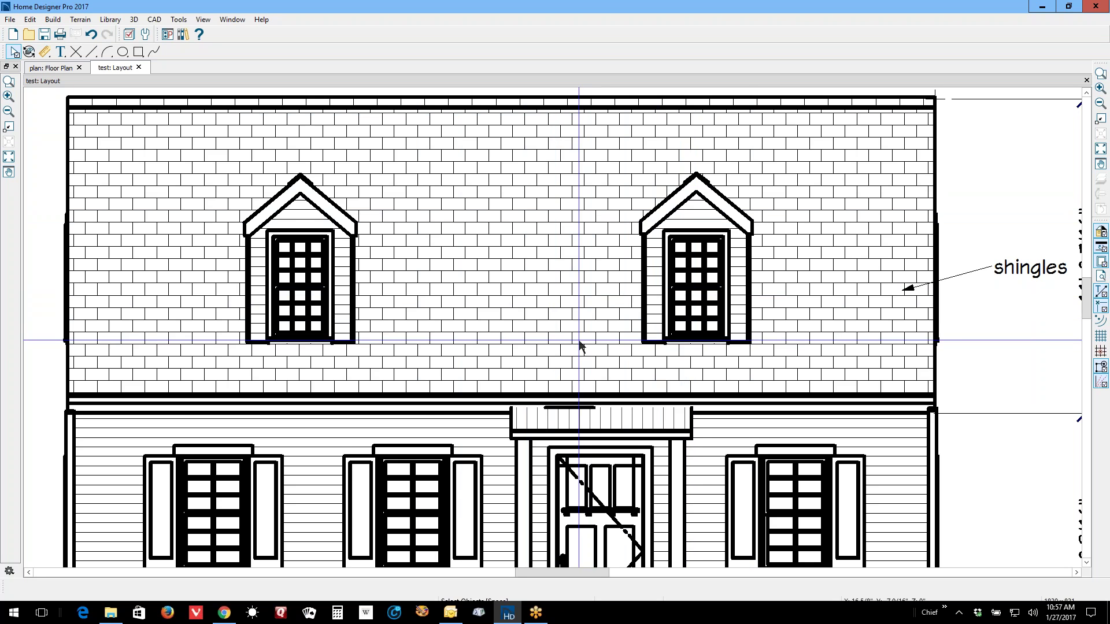
scroll(699, 281, down, 1)
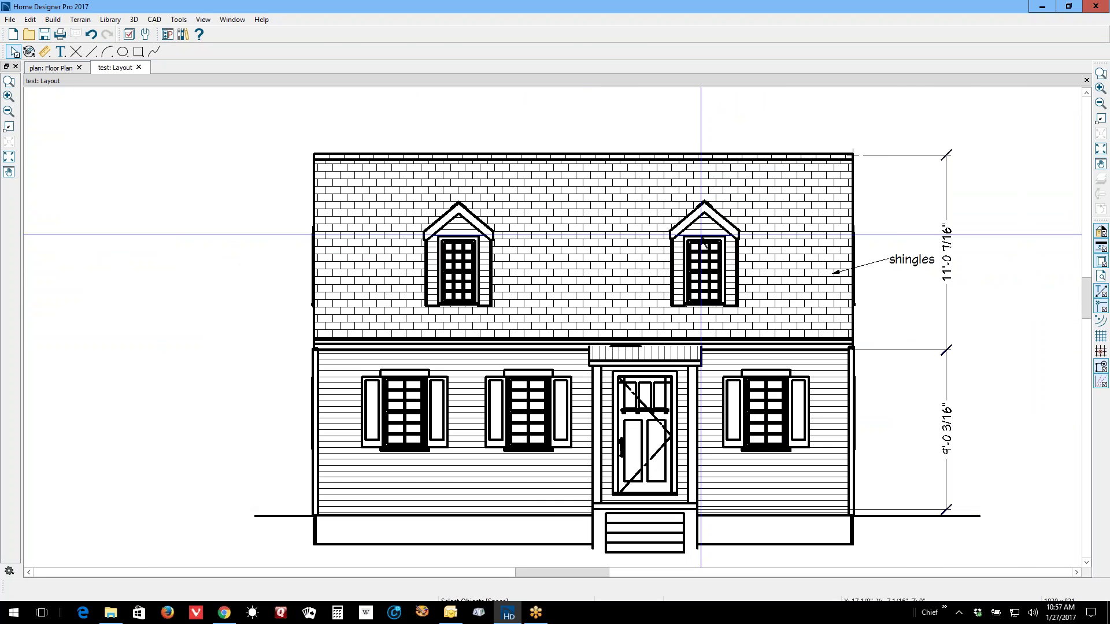
scroll(869, 240, up, 1)
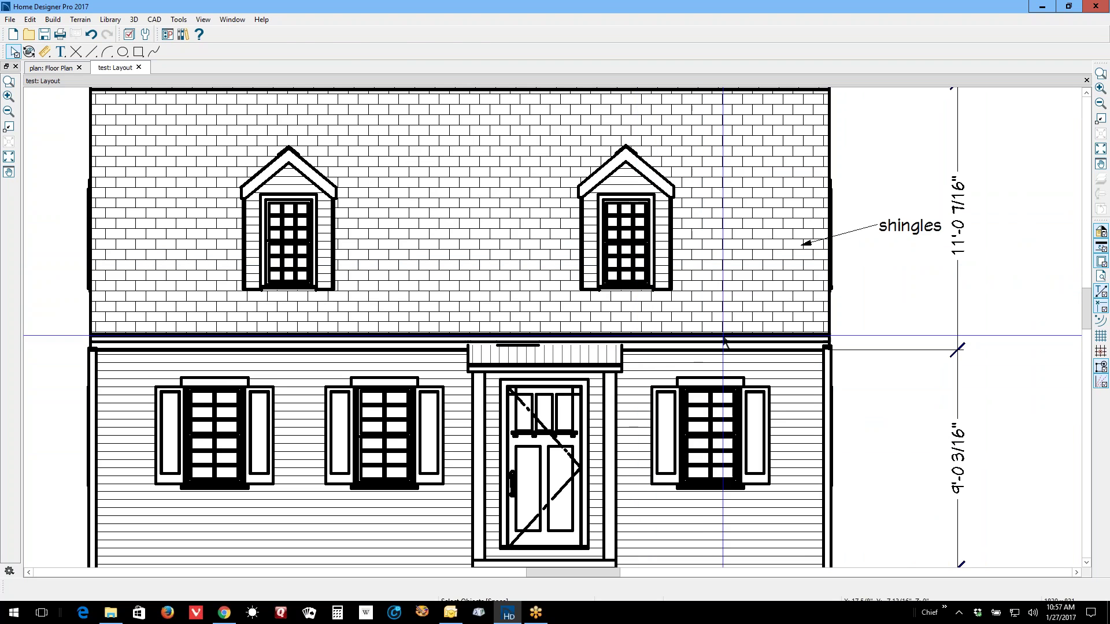
click(671, 253)
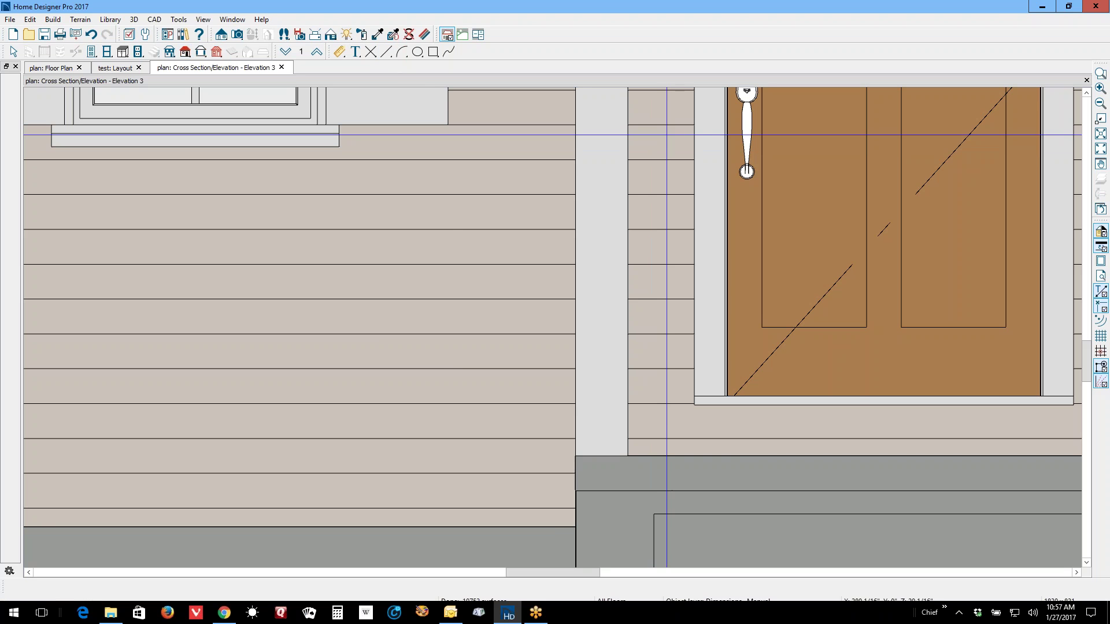
Step: Fit Elevation 3 in the window and change all 143 layers' line weight from 60 to 30
click(1101, 148)
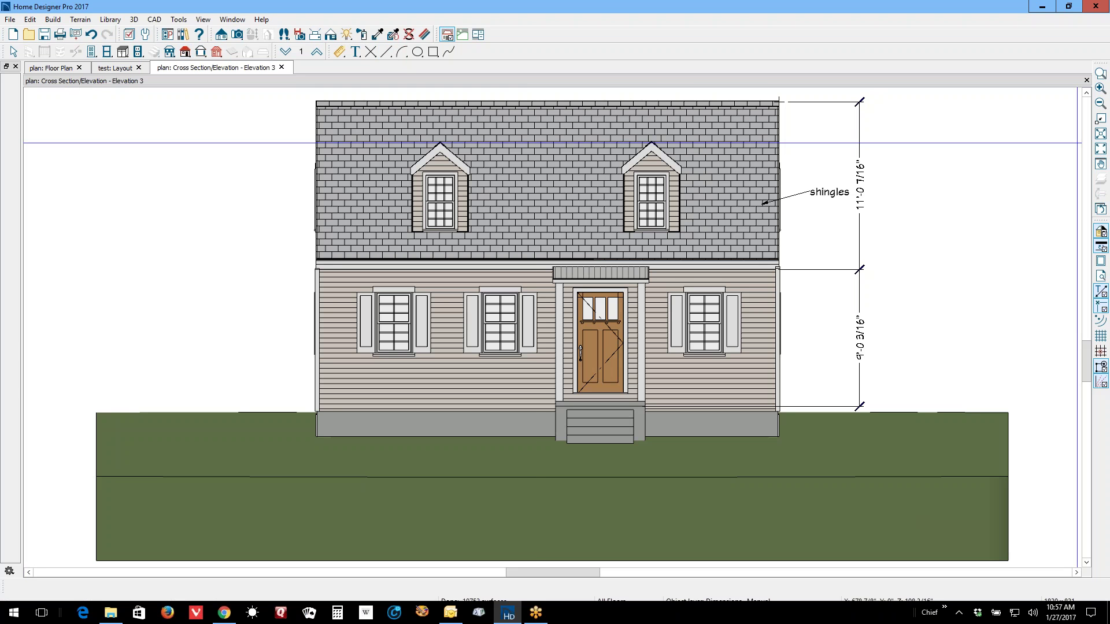
click(129, 34)
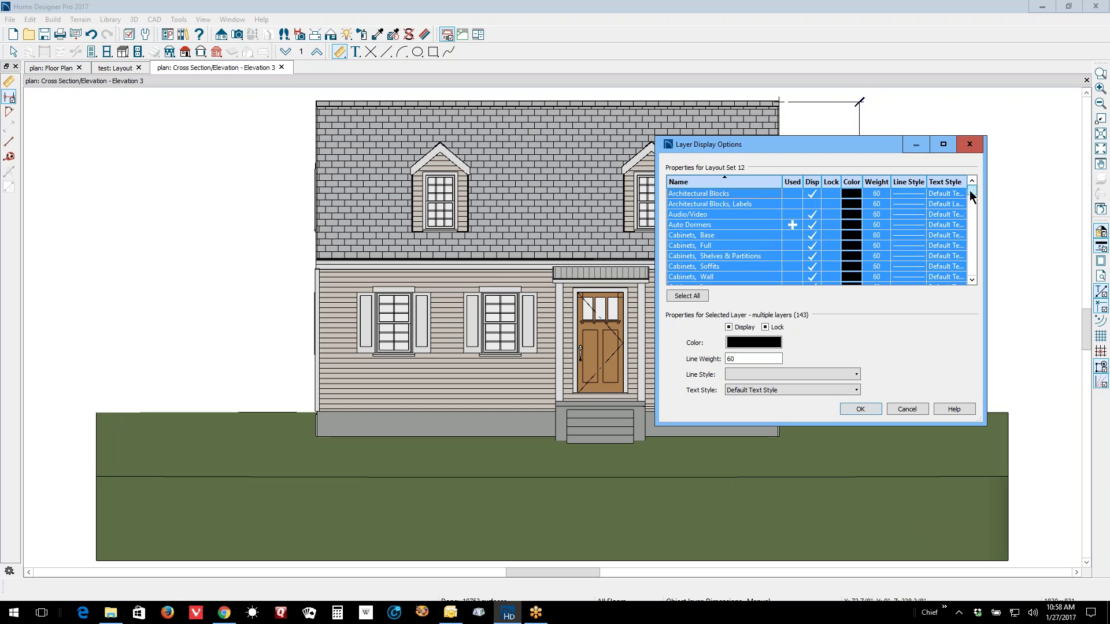
click(878, 194)
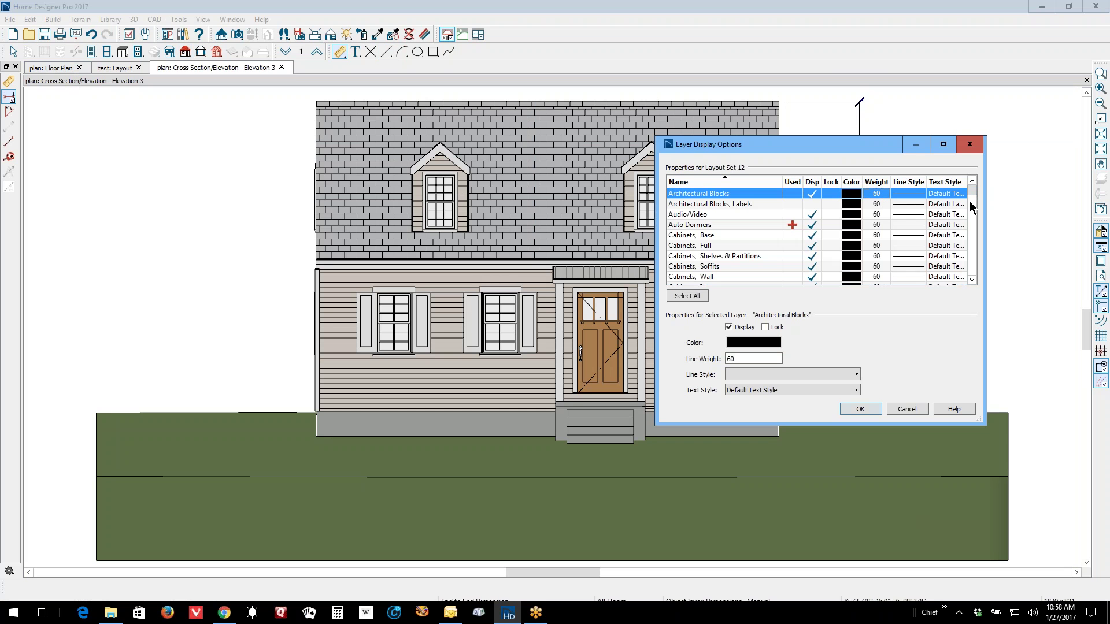
drag(971, 196, 973, 281)
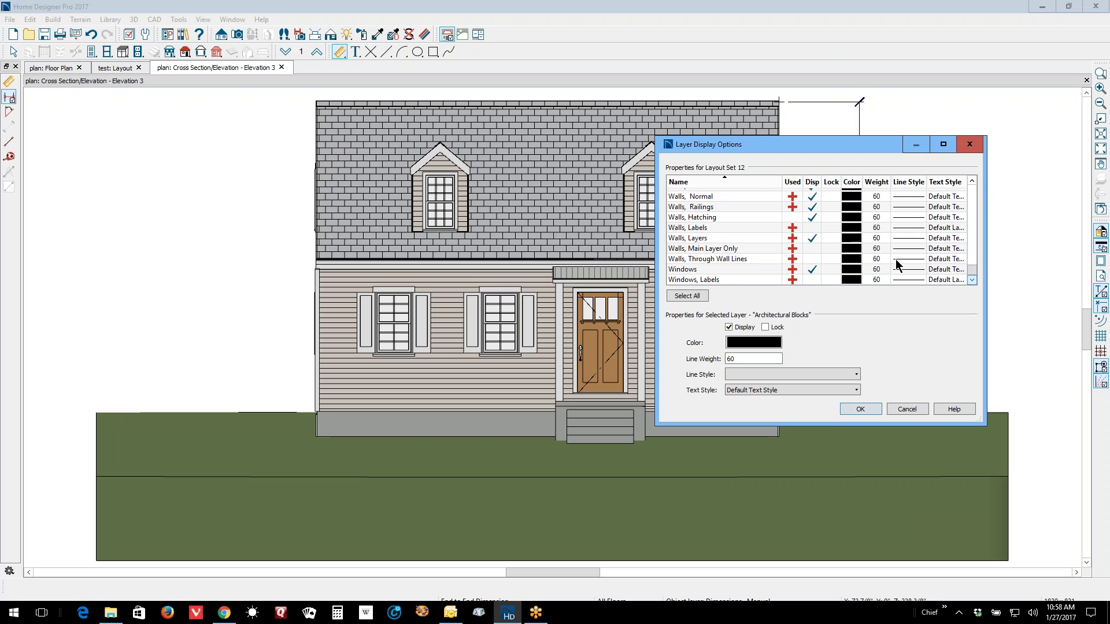
scroll(851, 279, up, 20)
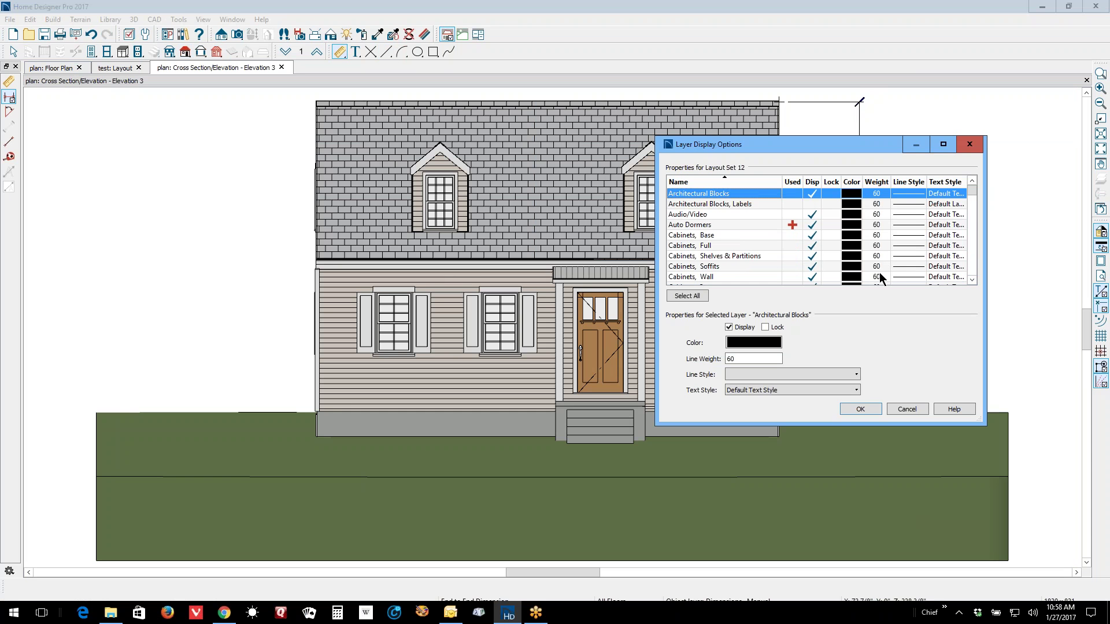
drag(971, 195, 974, 280)
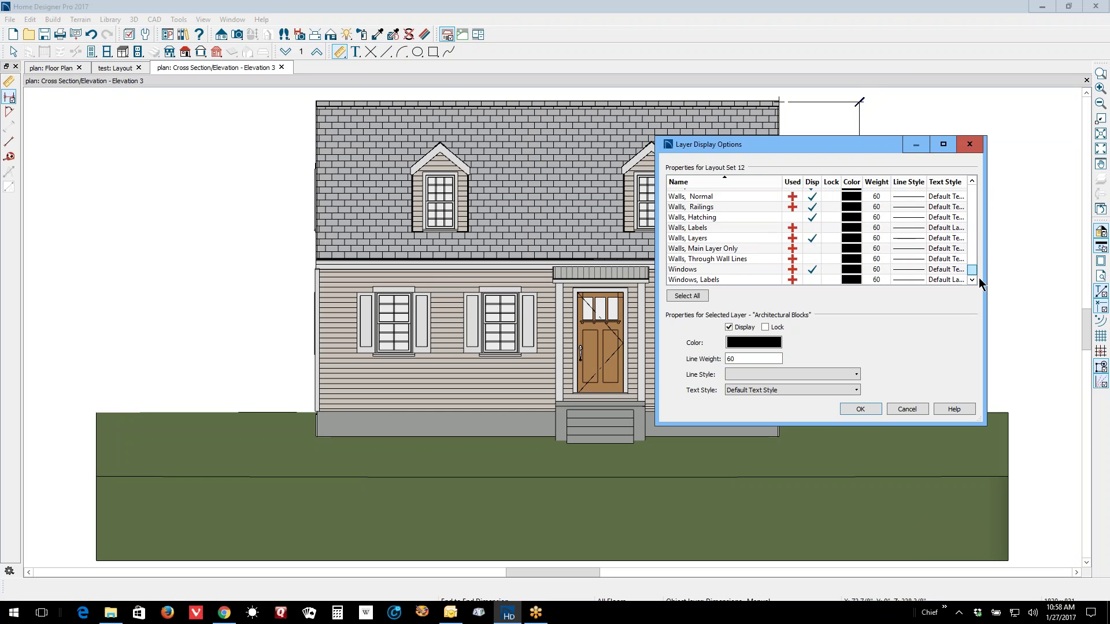
shift+click(881, 279)
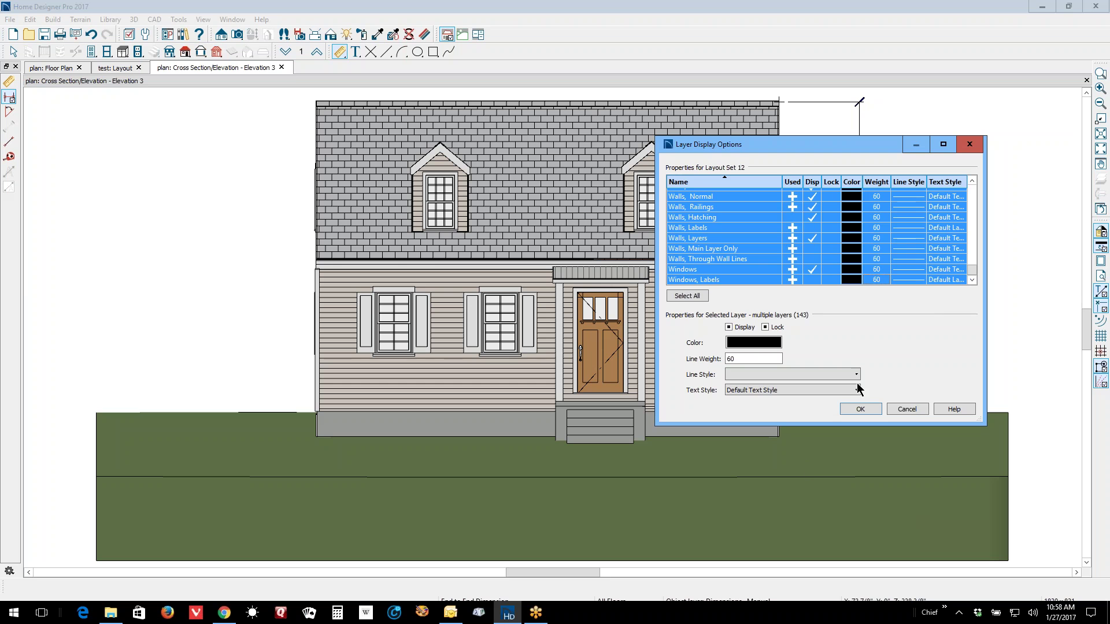
double_click(743, 359)
text(30)
click(861, 409)
Step: Close Elevation 3, accept Update View to Layout, and zoom over the refreshed layout
scroll(756, 254, up, 1)
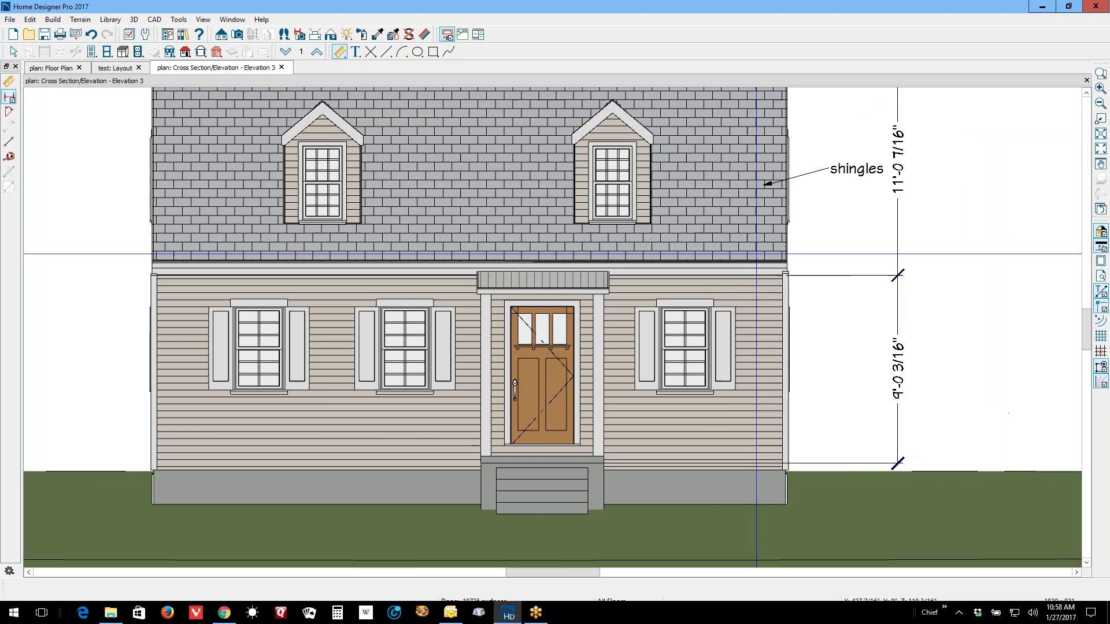
scroll(756, 254, up, 4)
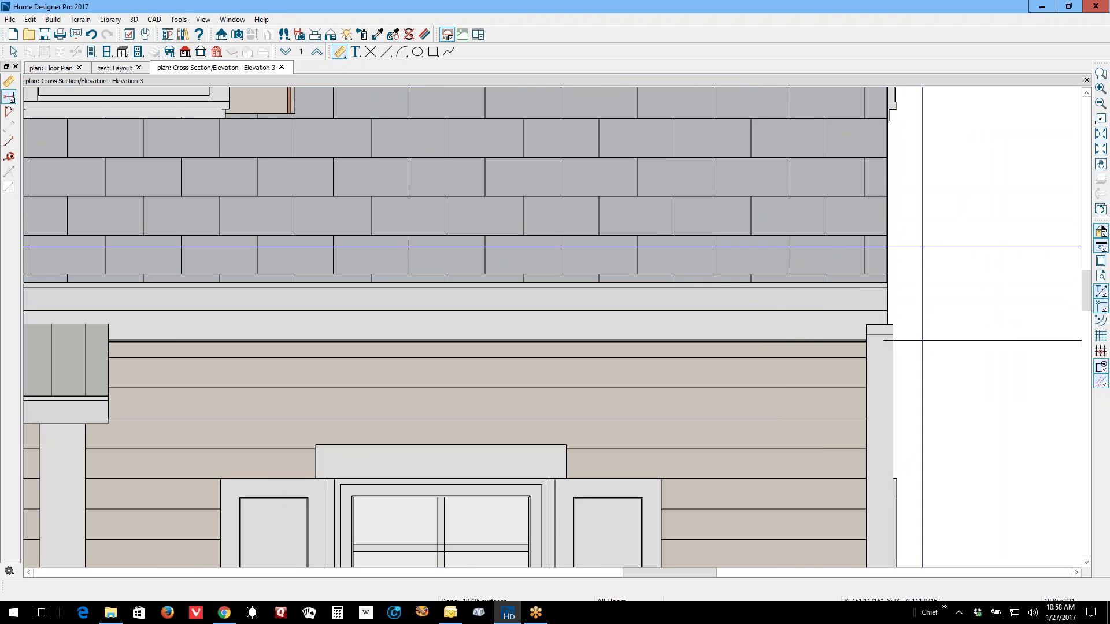
click(1086, 81)
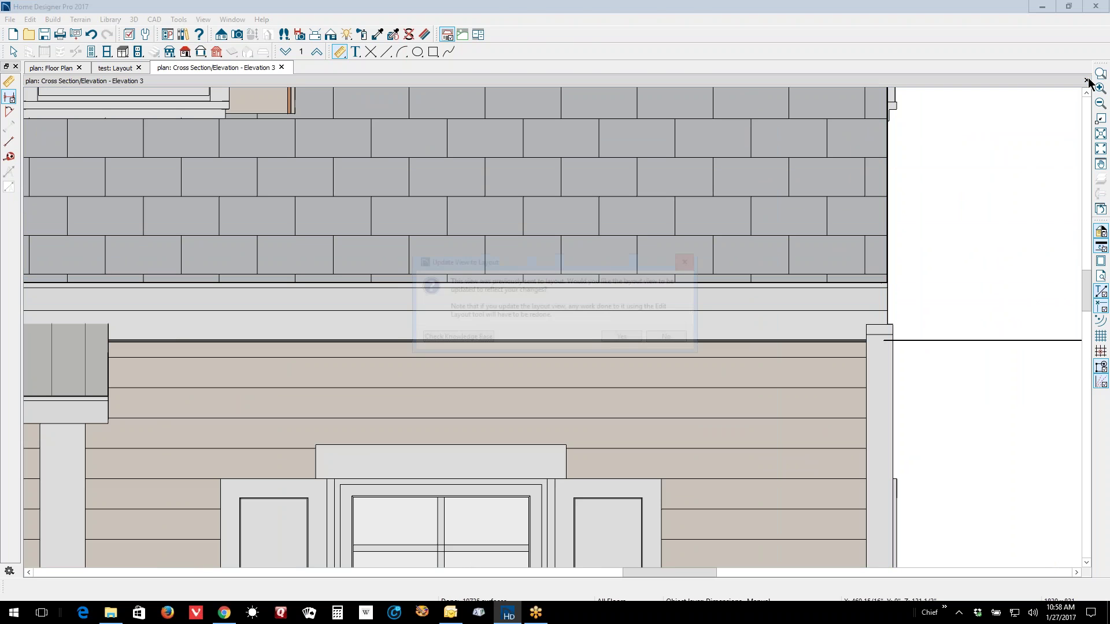
click(624, 338)
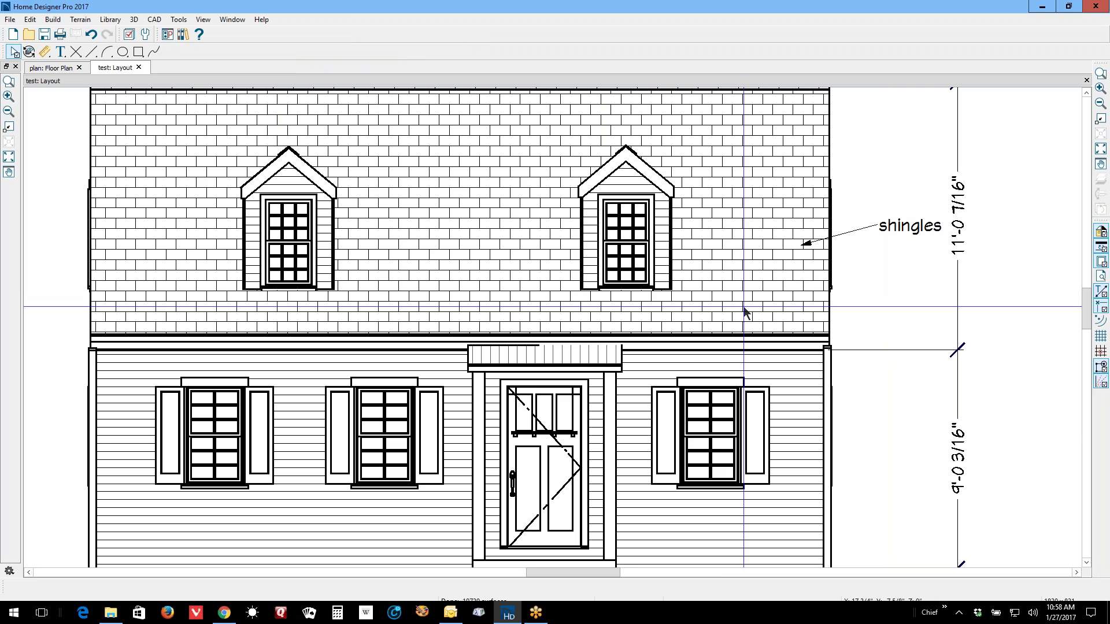
scroll(744, 301, down, 3)
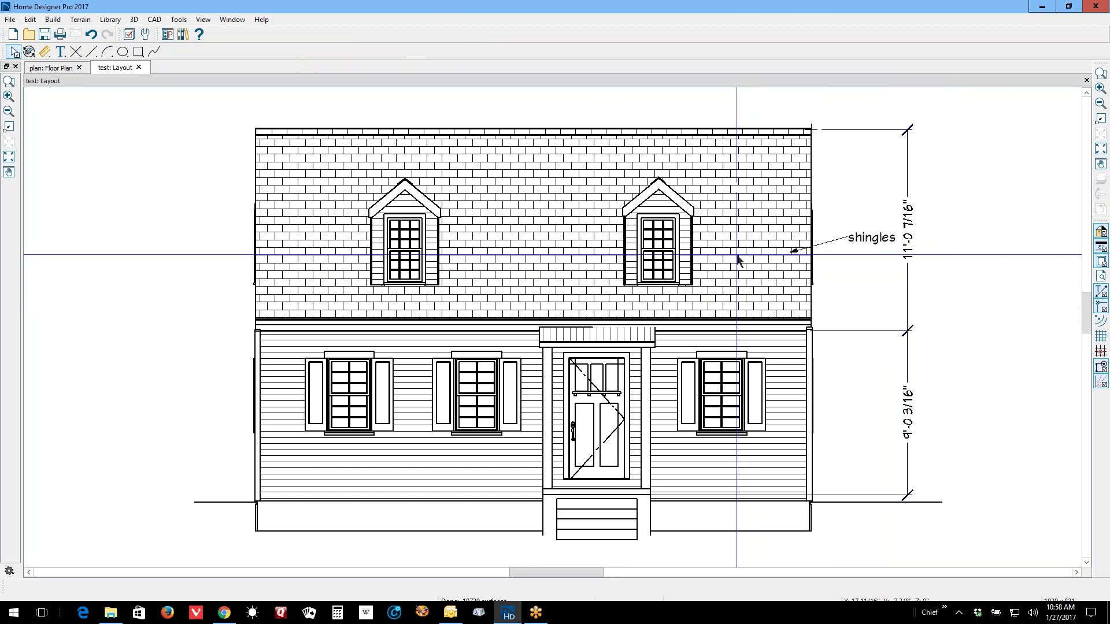
scroll(723, 256, up, 4)
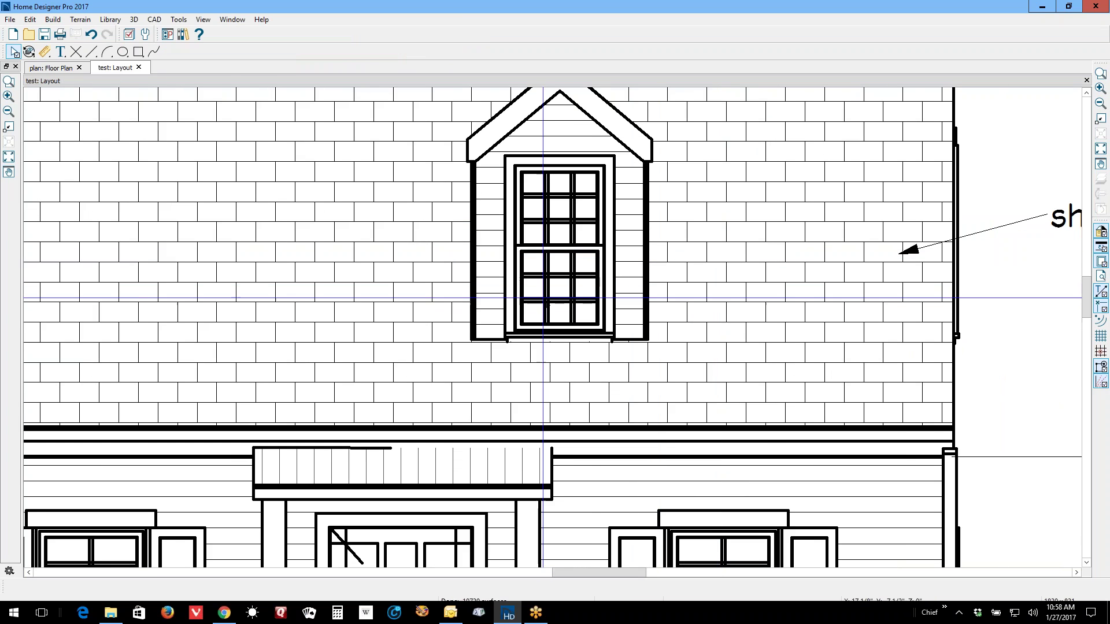
Step: Change the elevation layout box's Line Style weight from 30 to 25
click(709, 261)
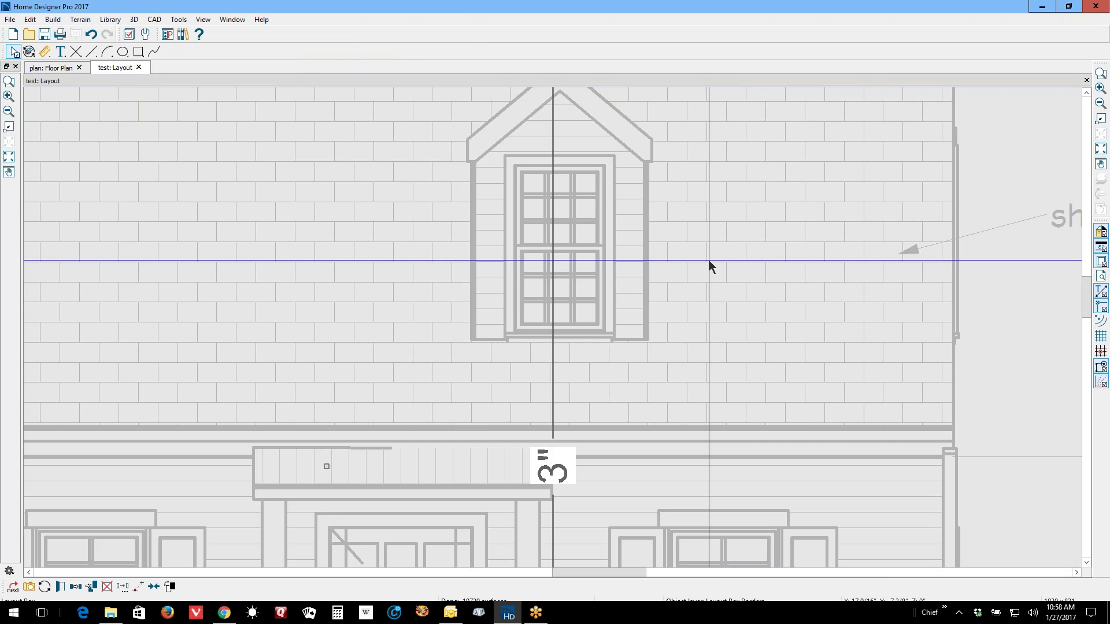
click(60, 587)
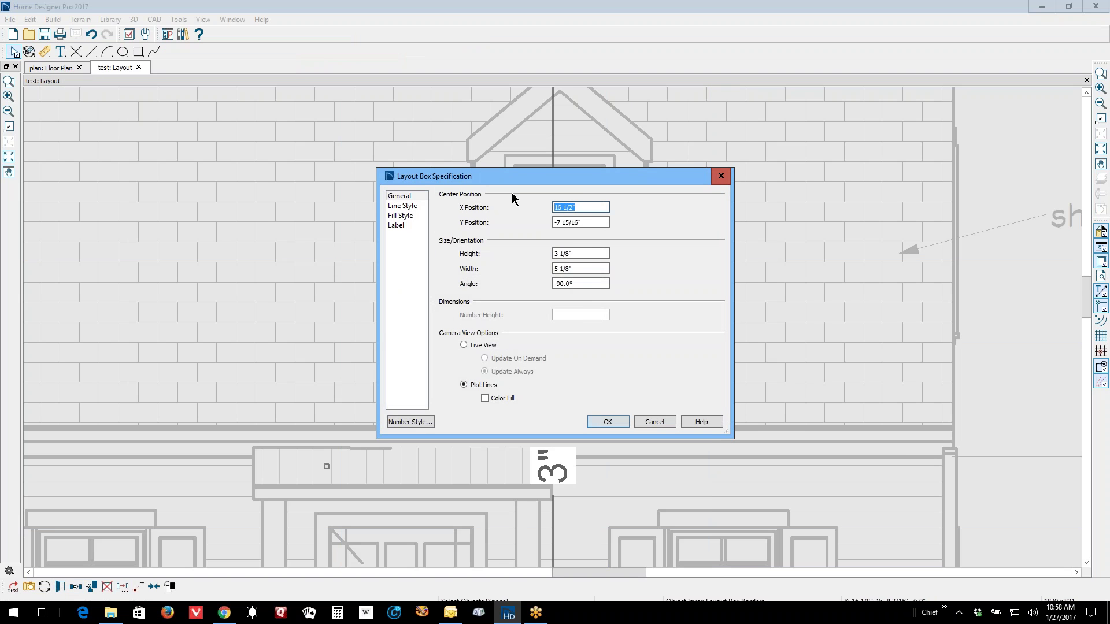
click(405, 207)
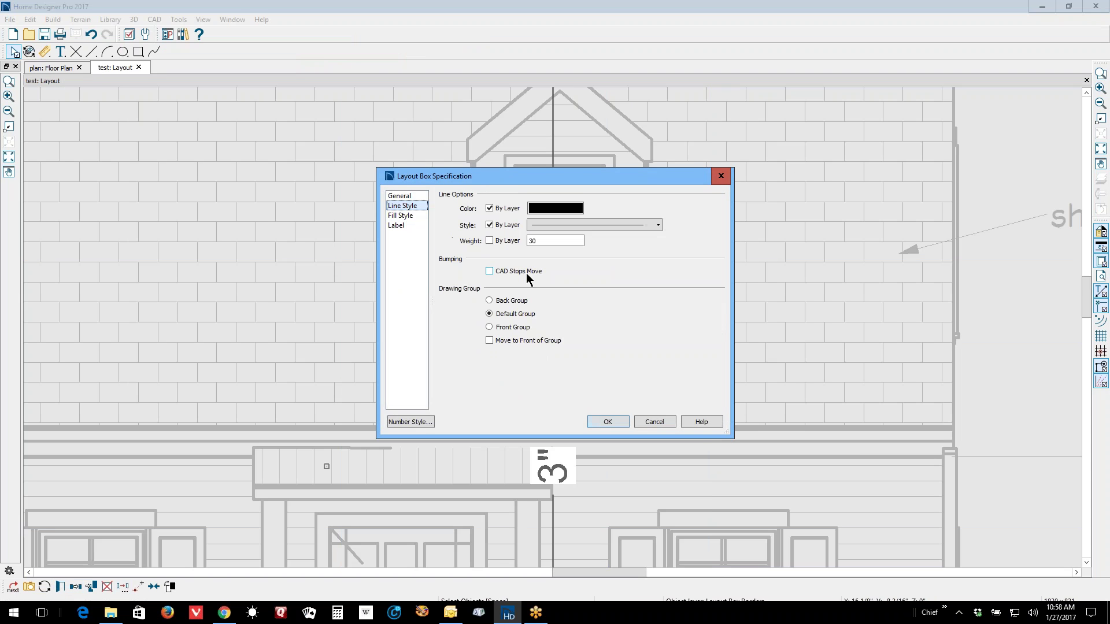
click(549, 241)
click(608, 422)
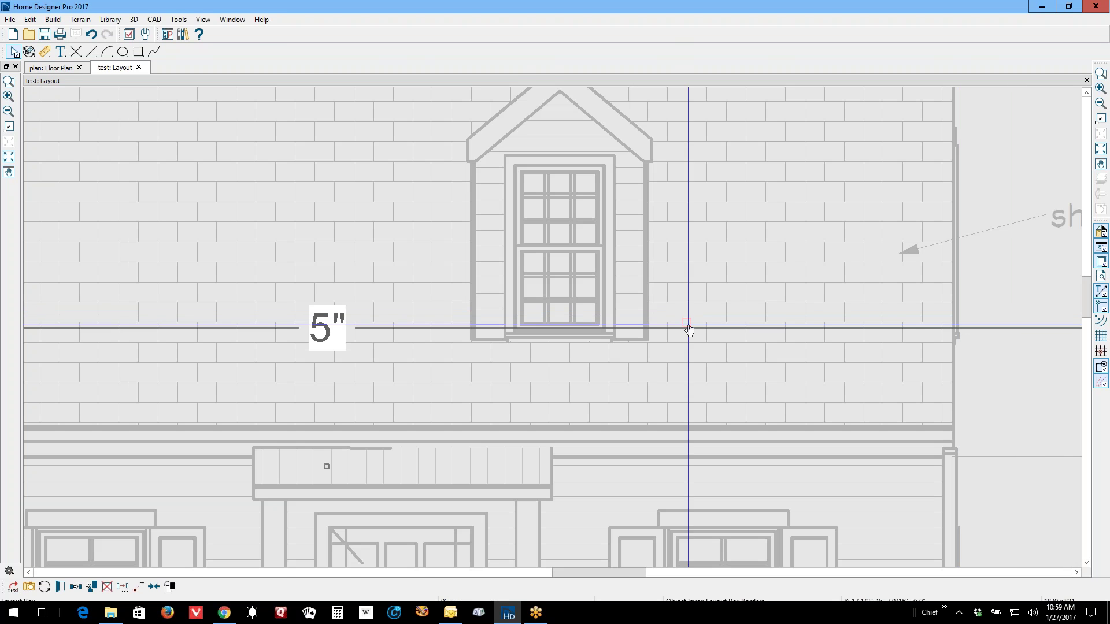
Step: Fit the A-1 sheet in view and drag the front elevation to its upper-left corner
click(1008, 241)
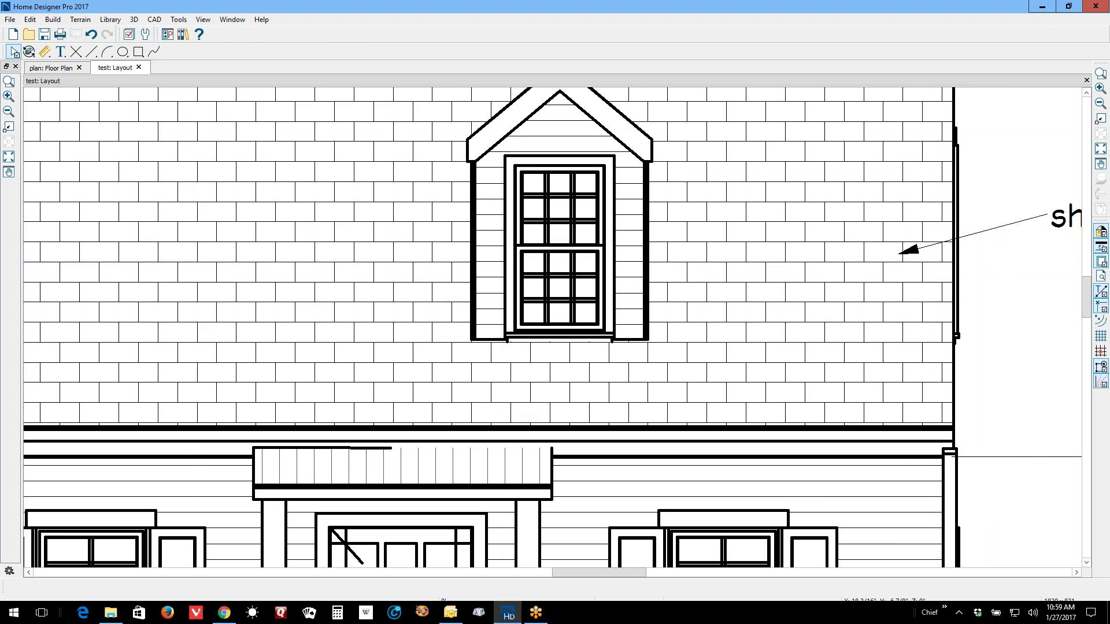
click(1101, 148)
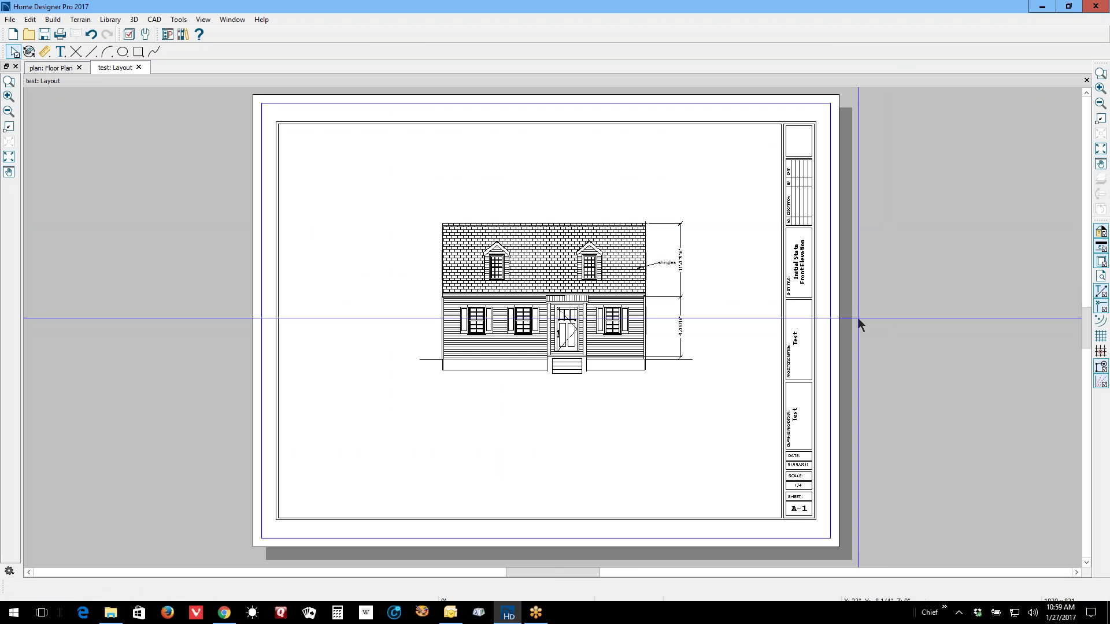
click(558, 289)
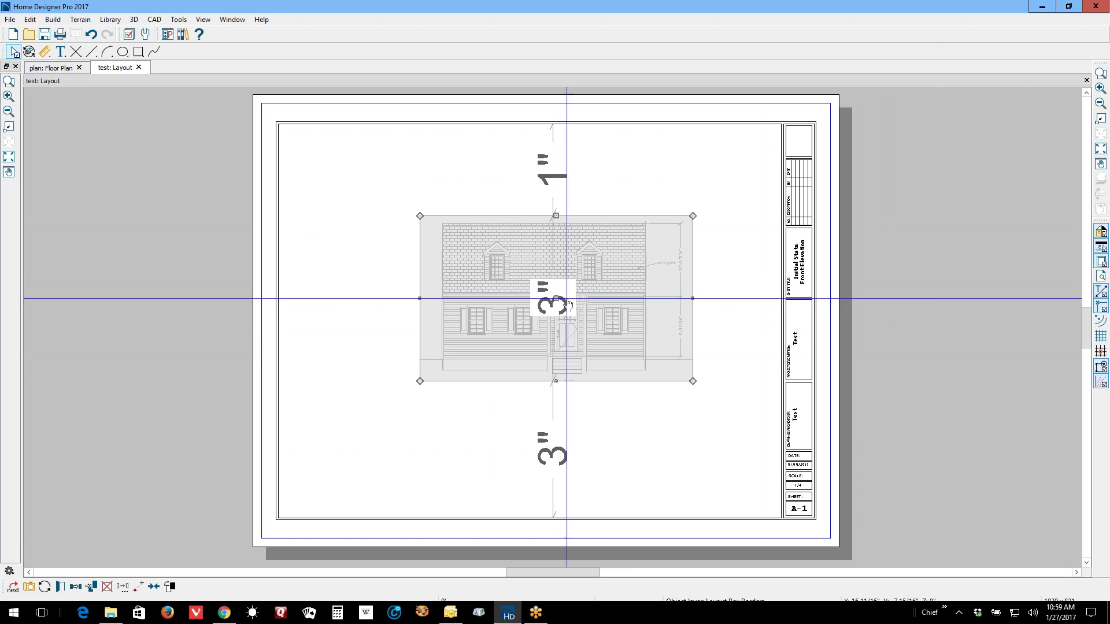
drag(550, 293, 421, 214)
click(619, 273)
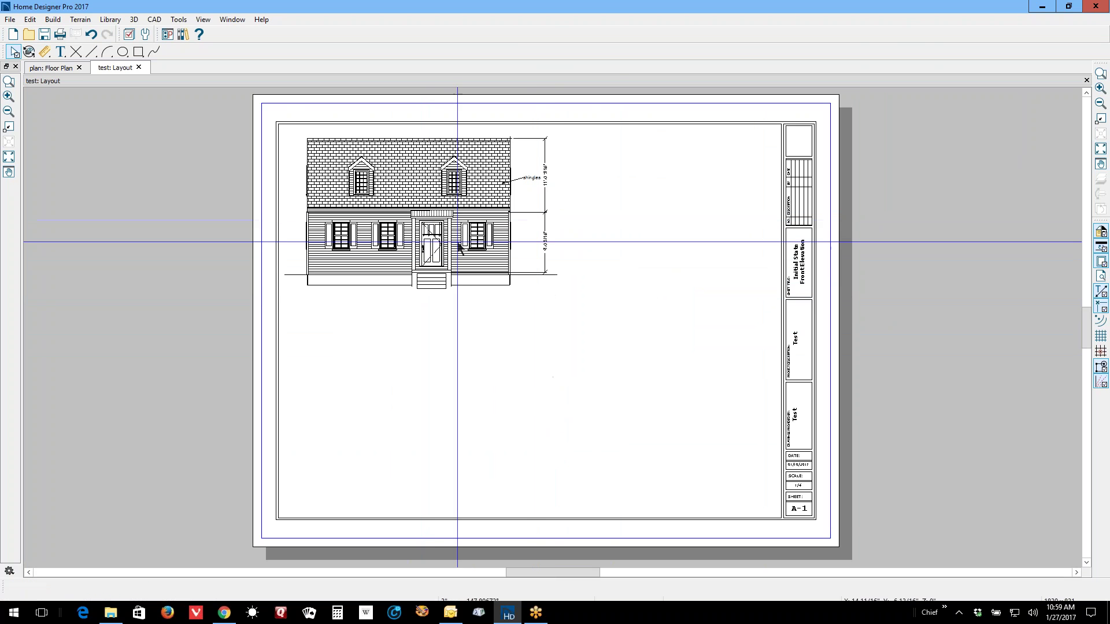